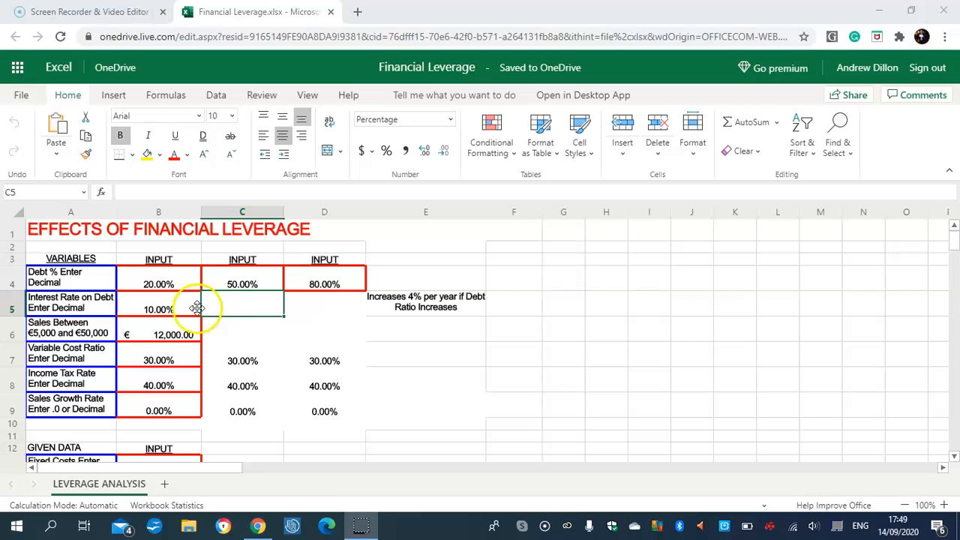
Enter the formula =IF(C4<=B4,B5,B5+0.04) for the interest rate in cell C5.
click(236, 309)
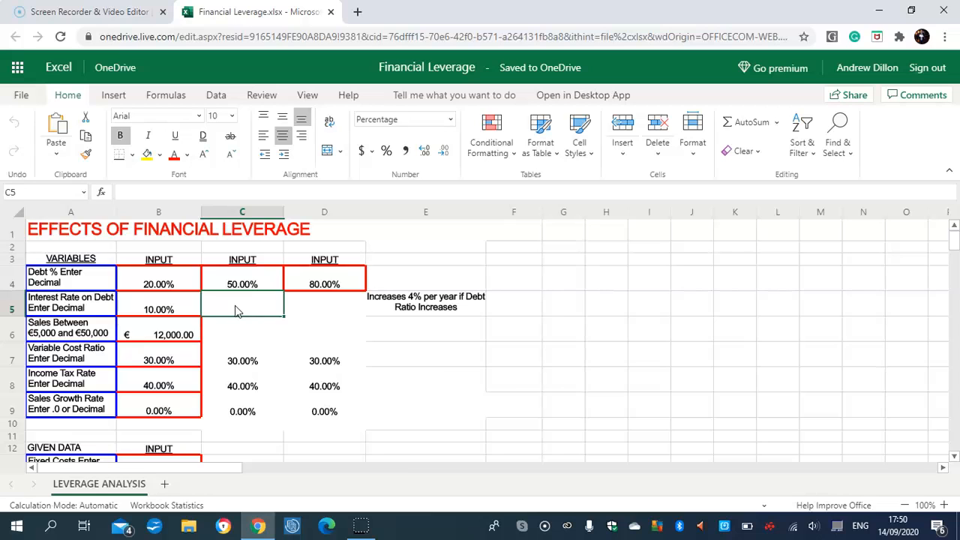
key(Caps_Lock)
text(=IF()
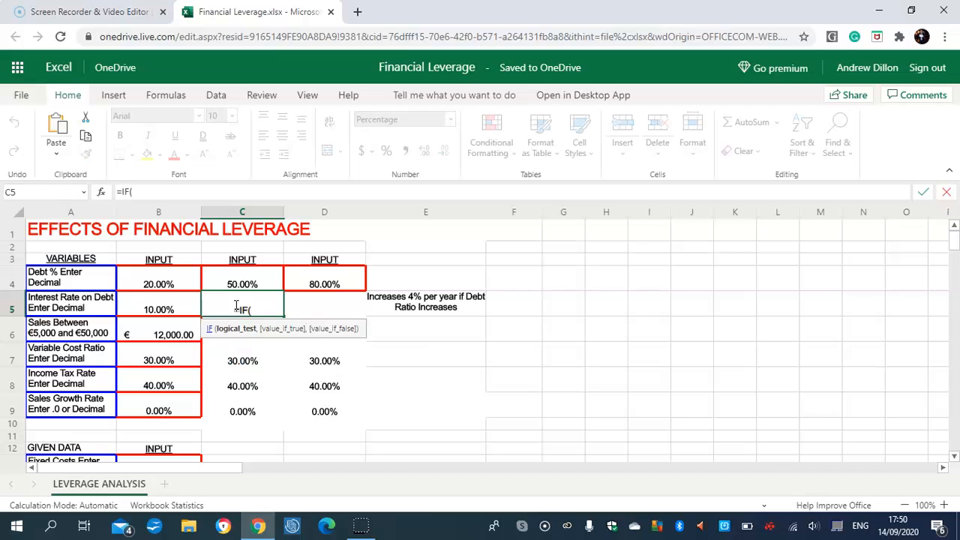
text(C4<)
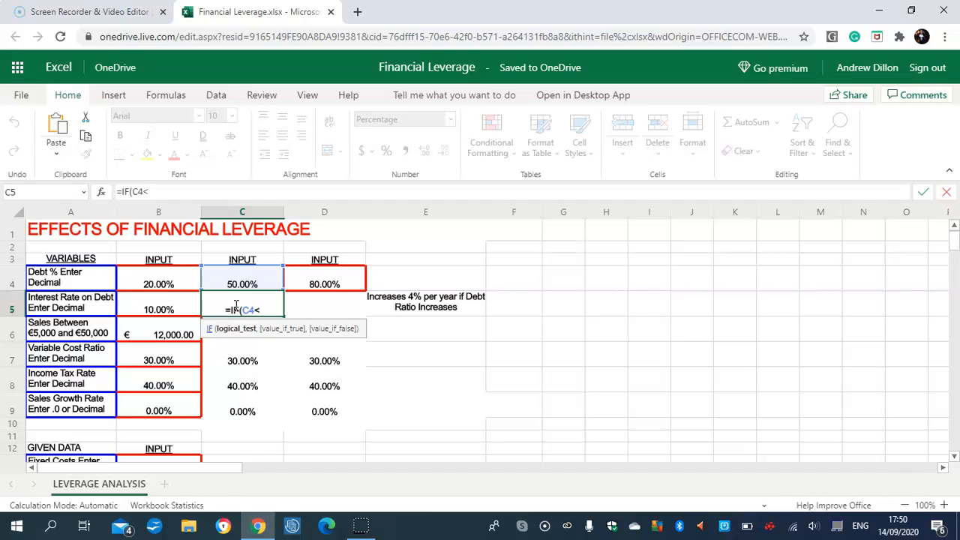
text(=B4)
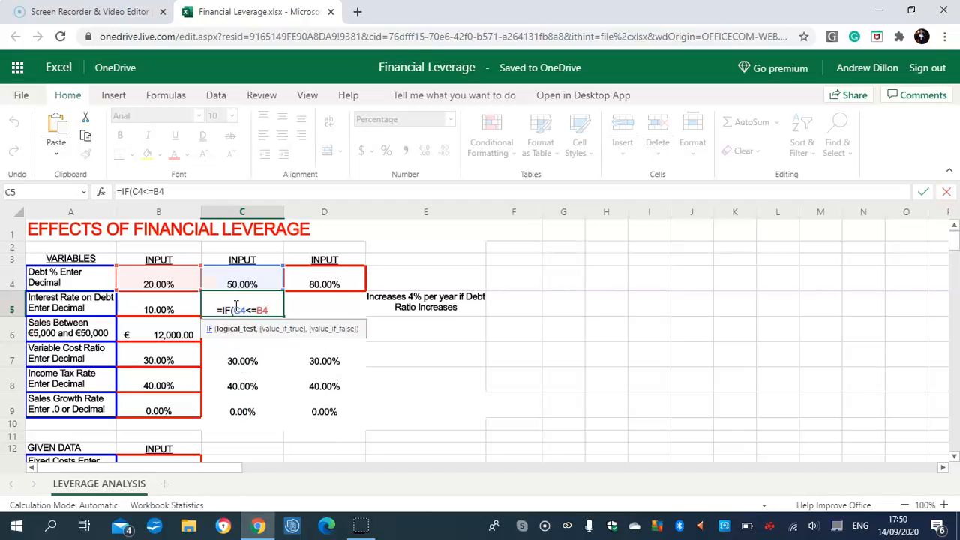
text(,B)
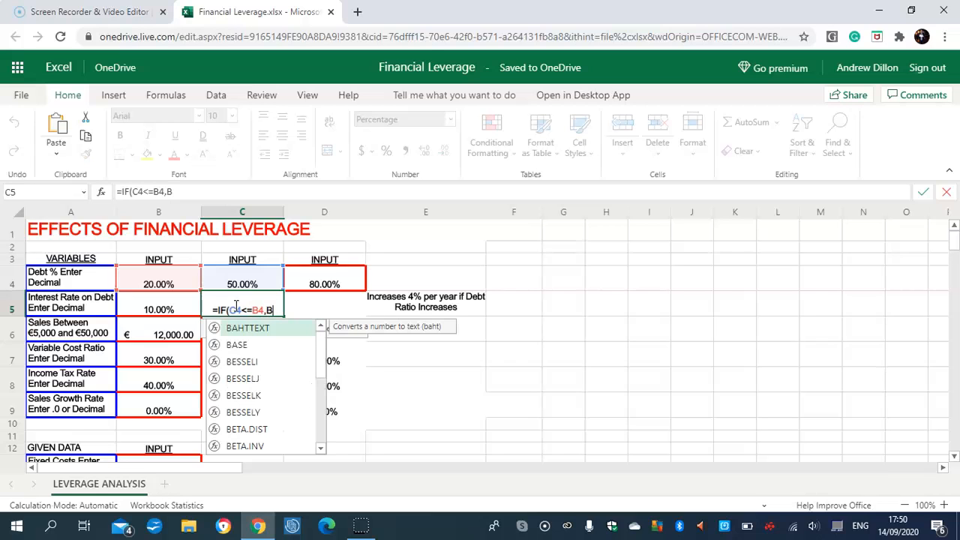
text(5,B5)
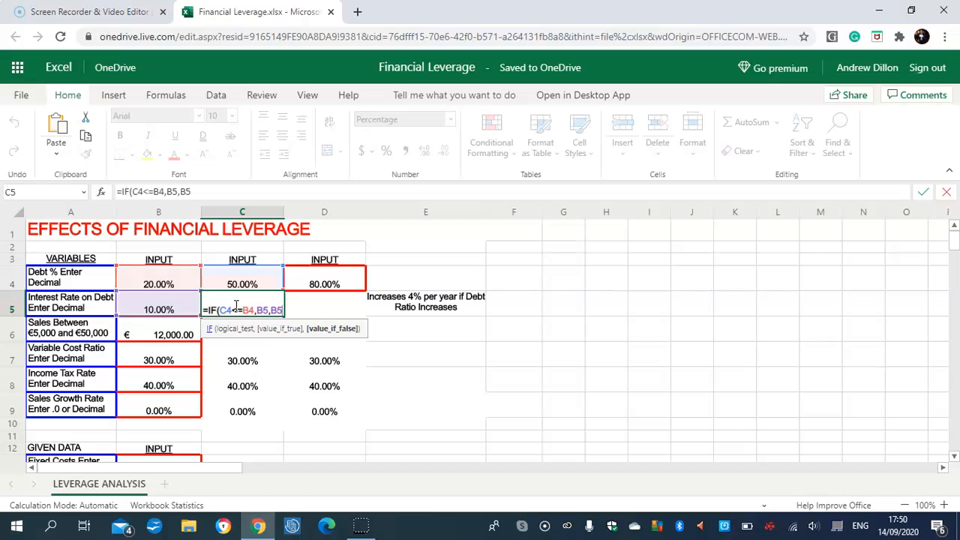
text(+0.04))
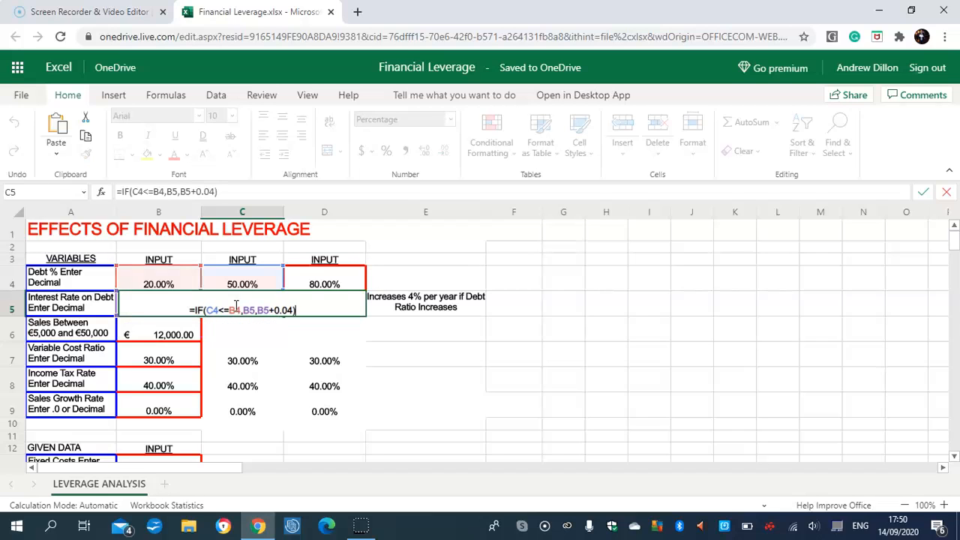
key(Return)
Copy the C5 interest rate formula across to D5 with the fill handle.
click(236, 310)
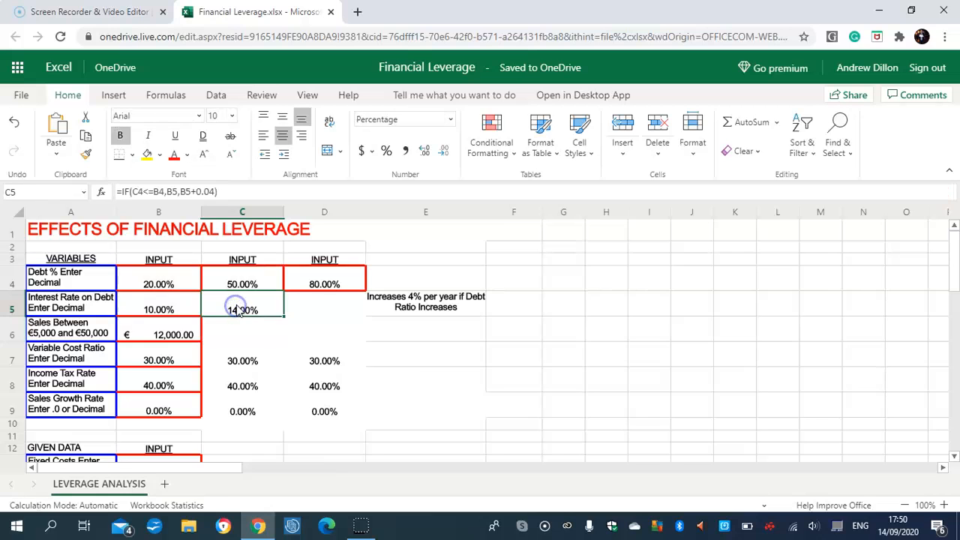
drag(284, 317, 339, 308)
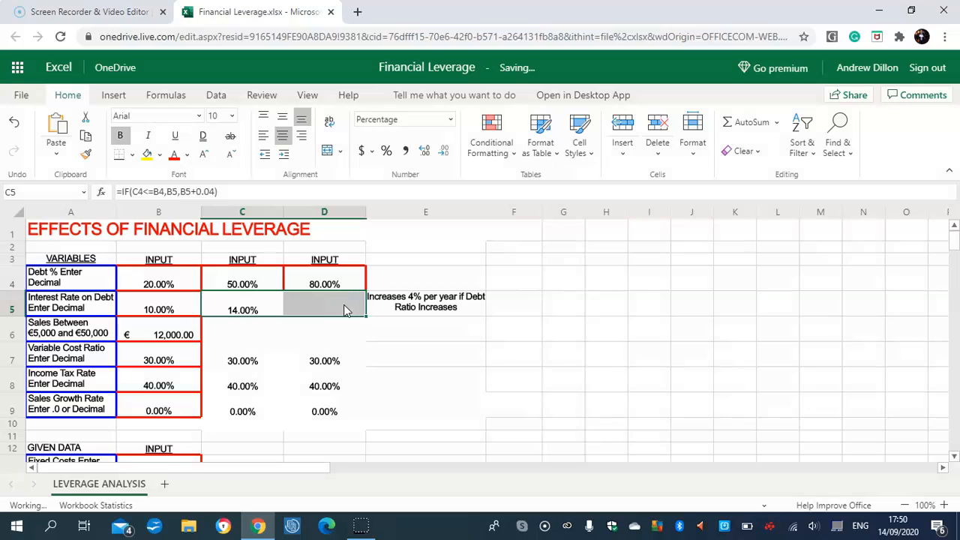
click(346, 311)
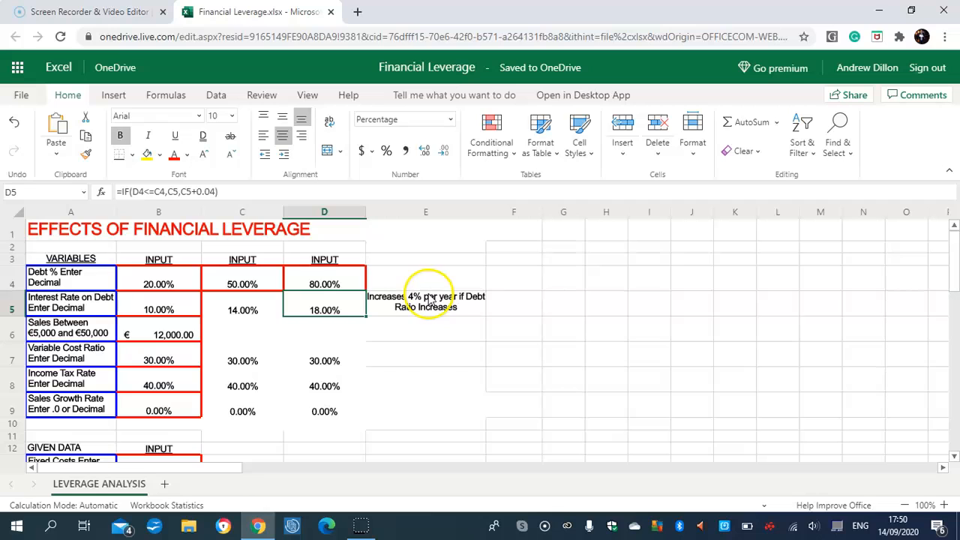
Check the interest rate formulas in C5 and D5.
click(237, 330)
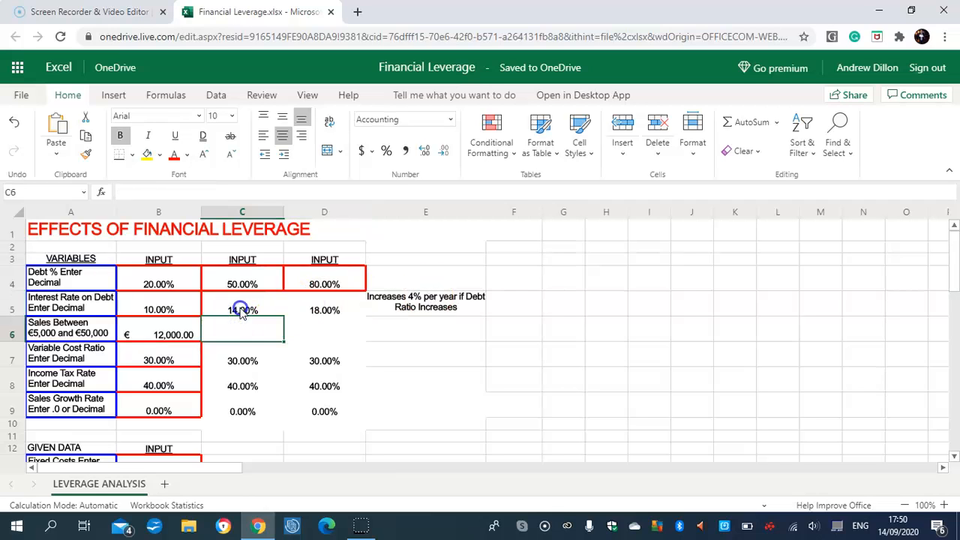
click(241, 310)
click(324, 311)
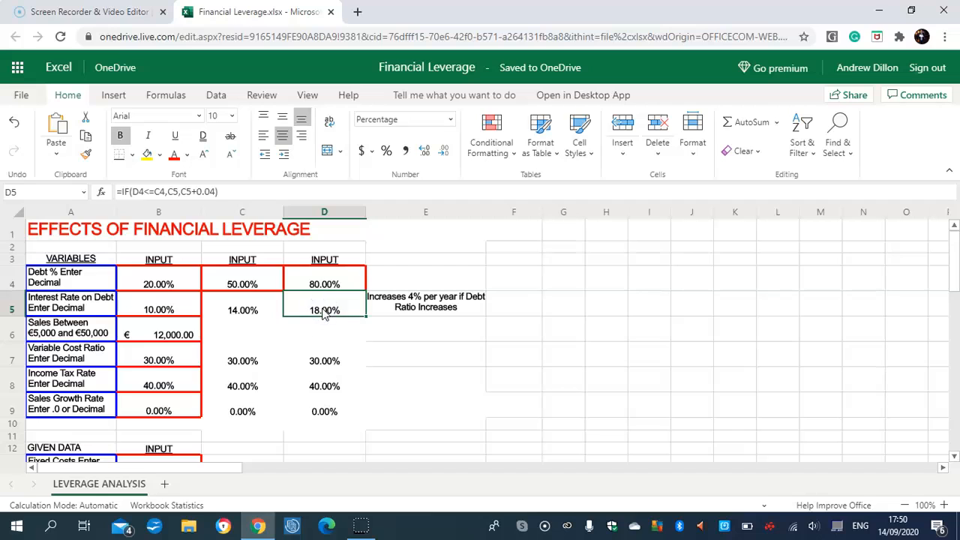
Enter the sales formula =B6*(1+B9) in cell C6.
click(240, 330)
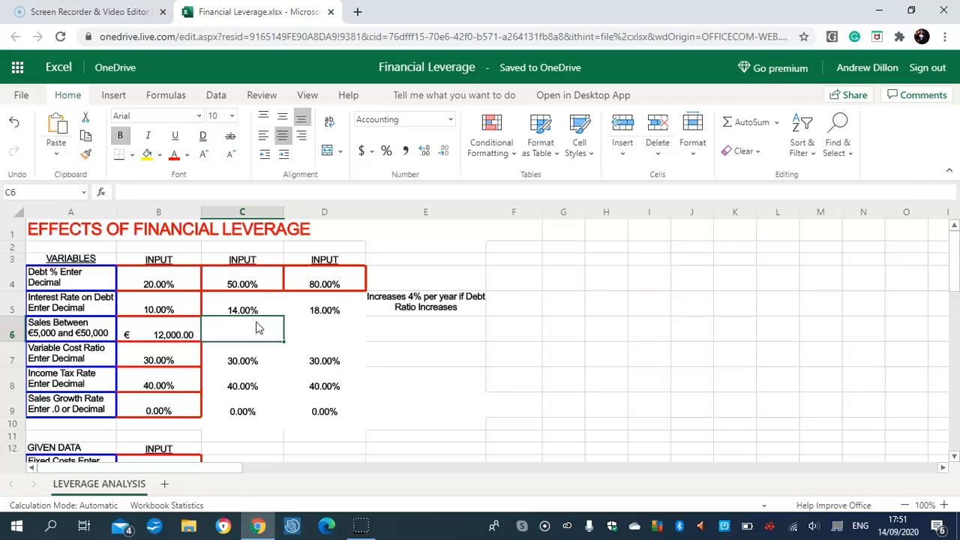
text(=B)
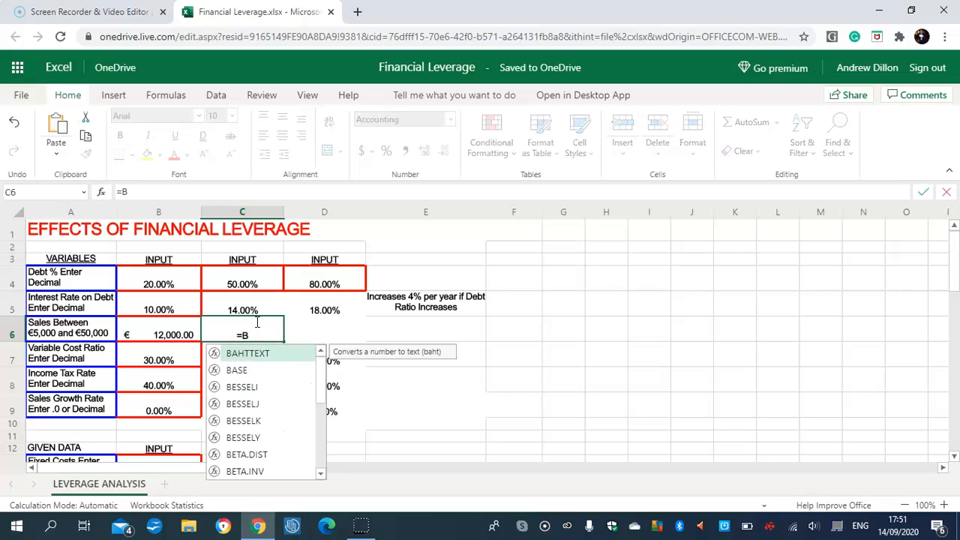
text(6*)
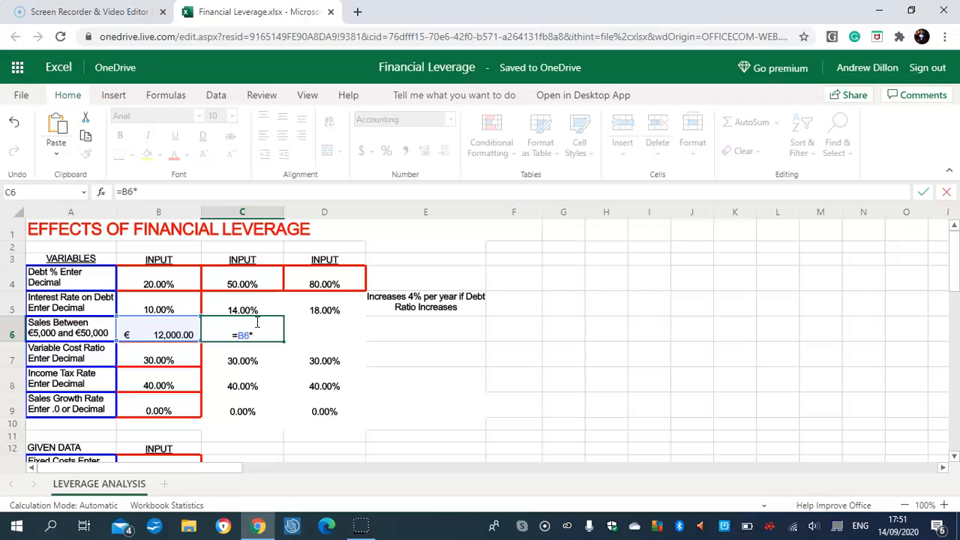
text((1+B9)
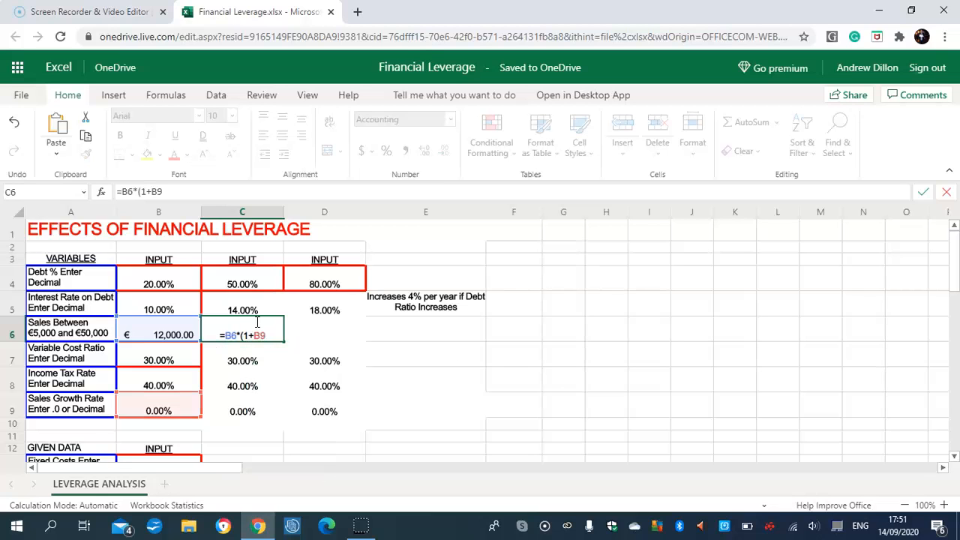
text())
key(Return)
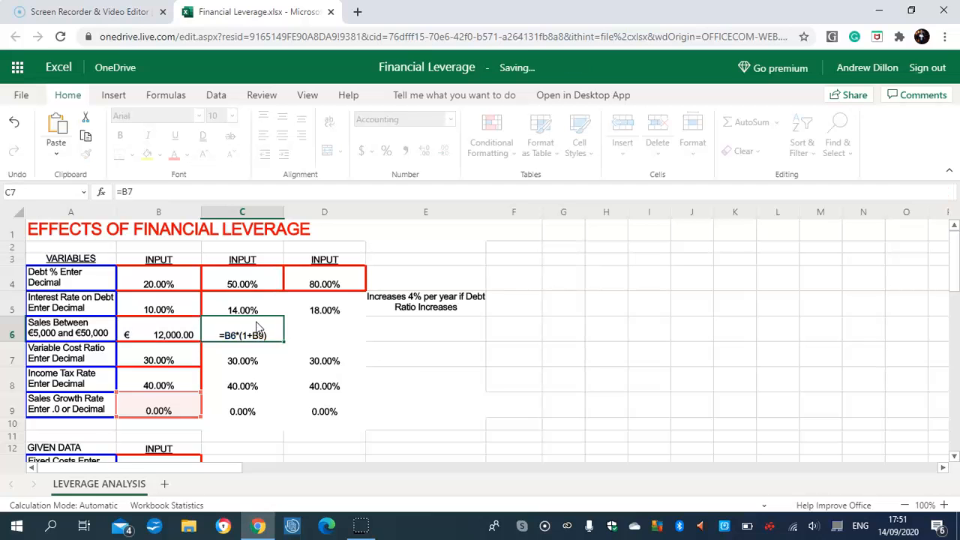
Copy the C6 sales formula across to D6 and check both cells' formulas.
click(255, 332)
drag(284, 346, 361, 339)
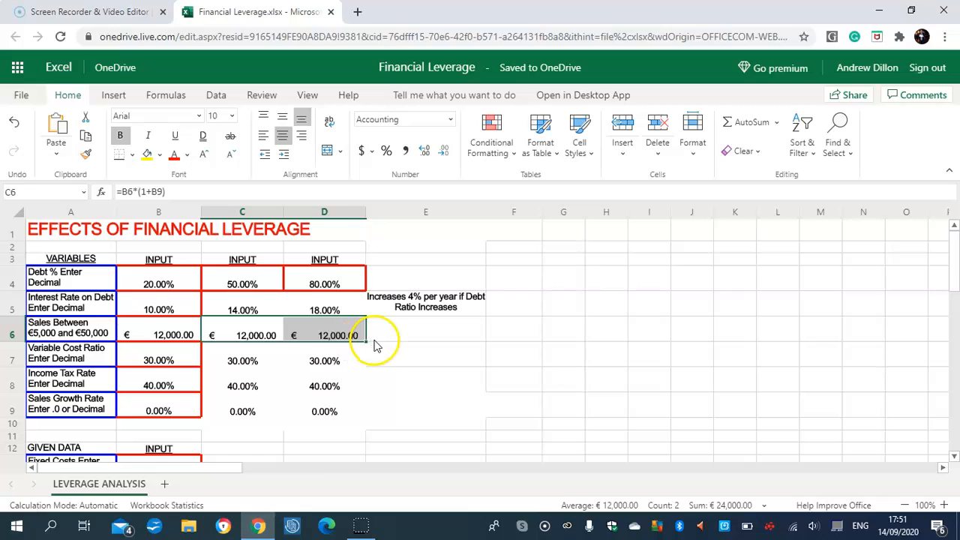
click(375, 336)
click(339, 340)
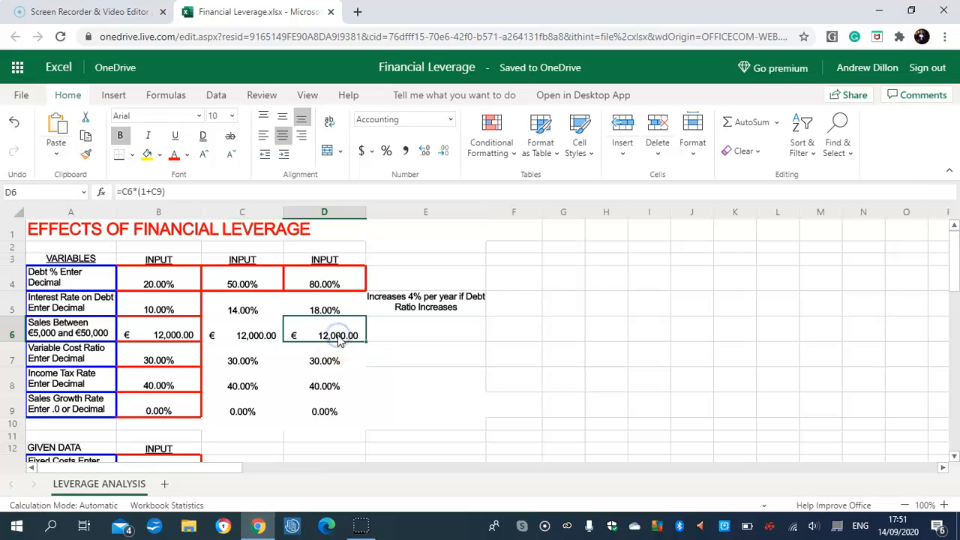
click(266, 338)
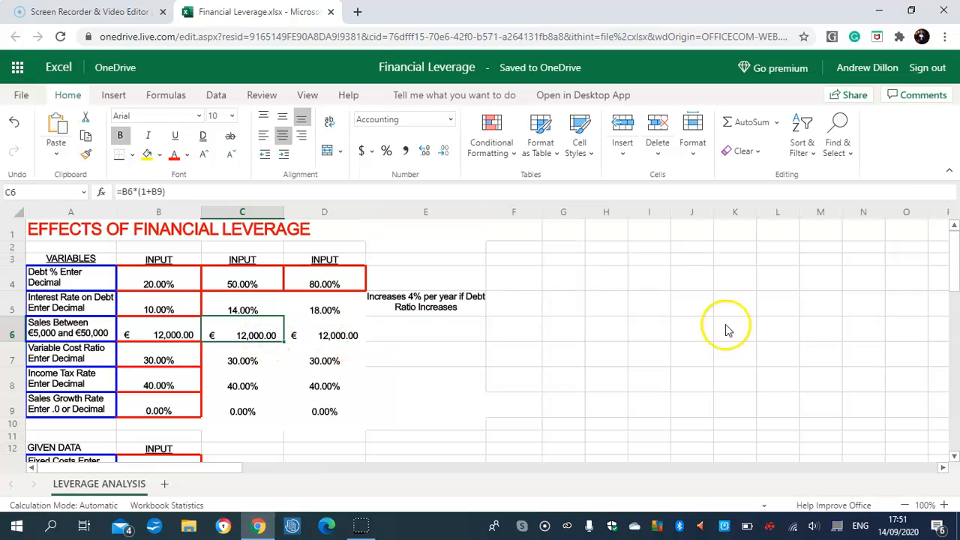
Review the fixed costs and asset values in the model output section.
scroll(955, 270, down, 1)
scroll(955, 270, down, 3)
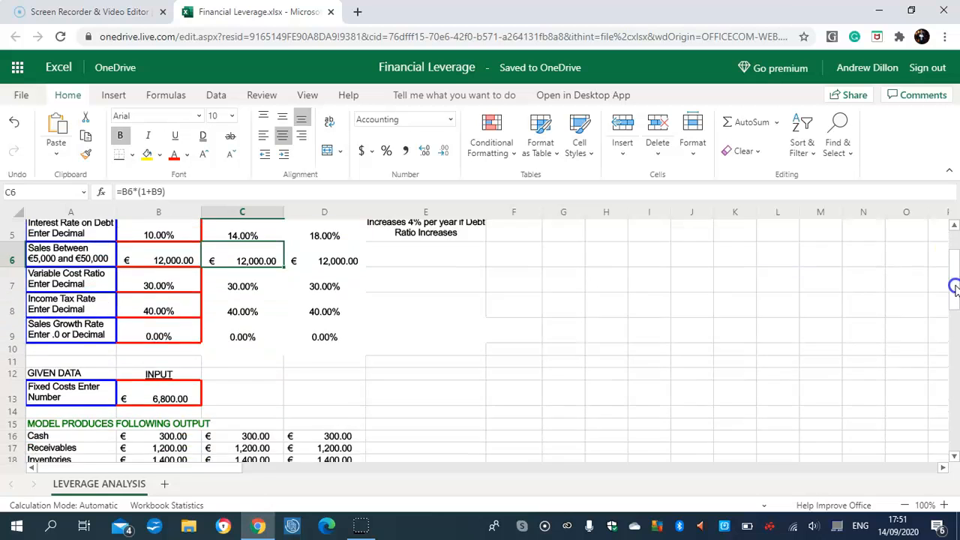
scroll(950, 309, up, 1)
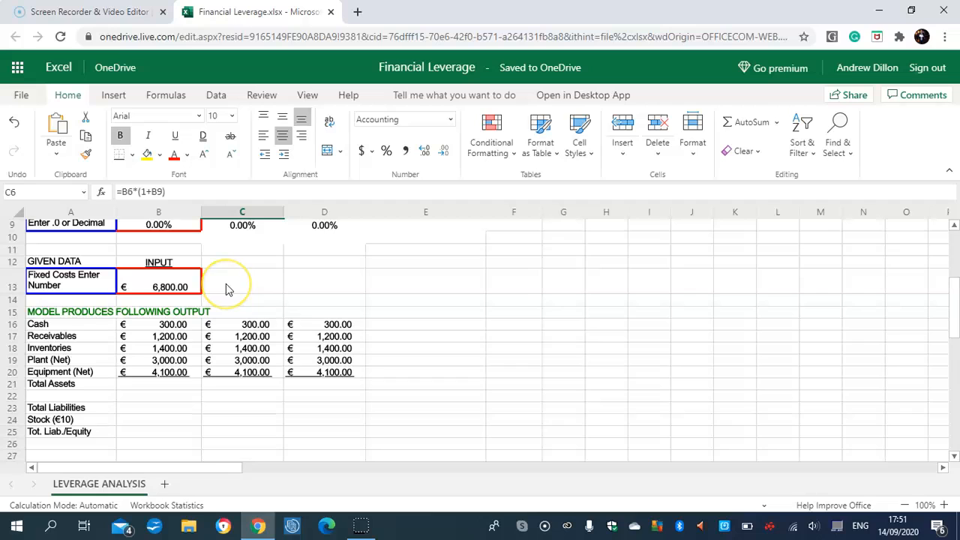
click(167, 276)
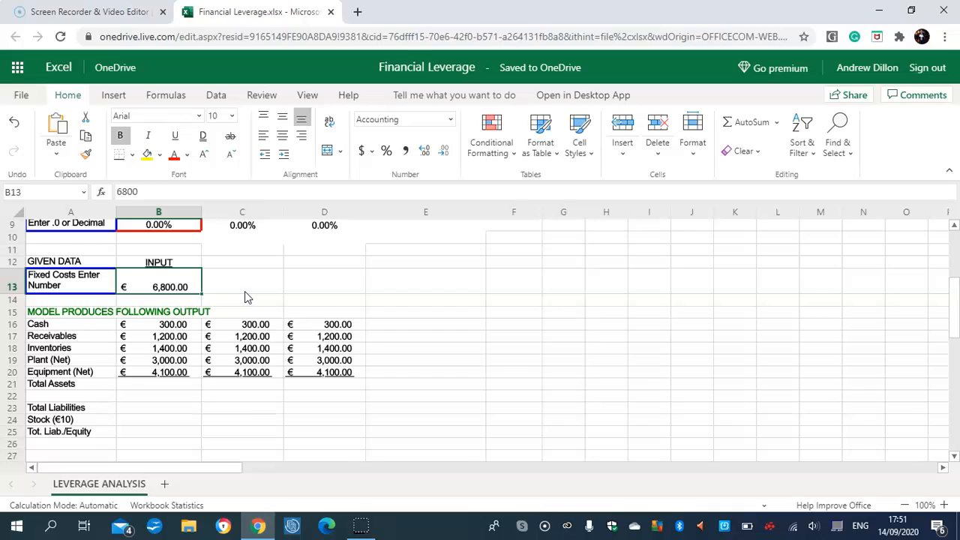
drag(956, 302, 958, 310)
click(164, 294)
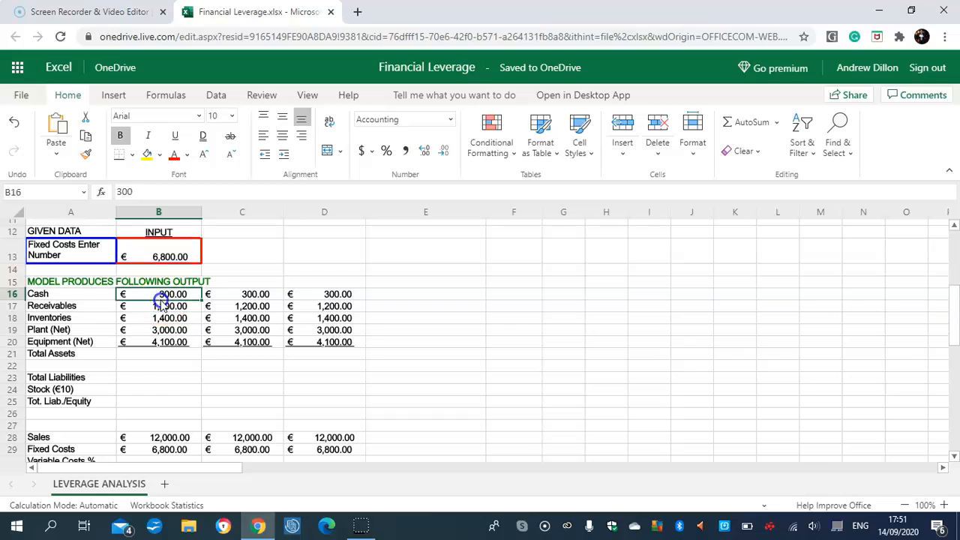
click(168, 307)
click(170, 330)
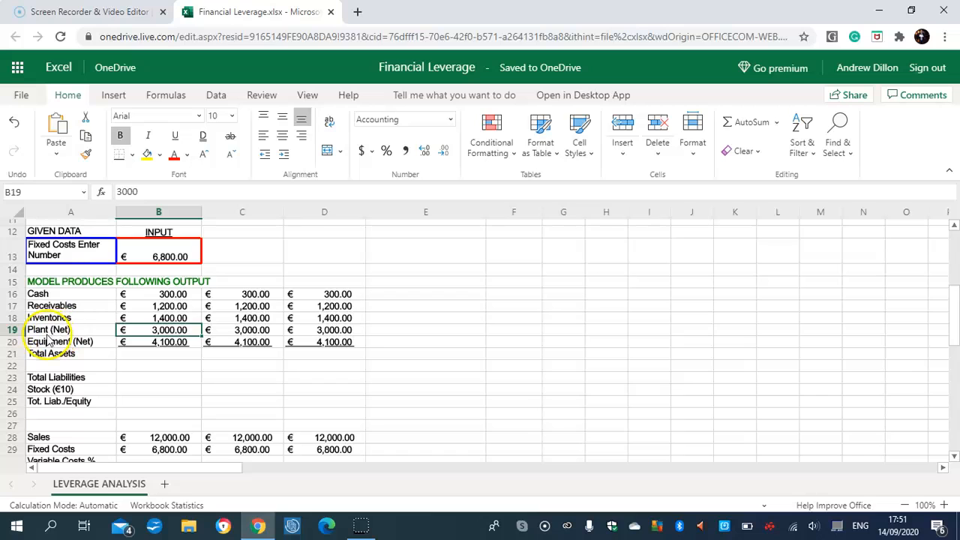
Calculate Total Assets in B21 with =SUM(B16:B20).
click(144, 355)
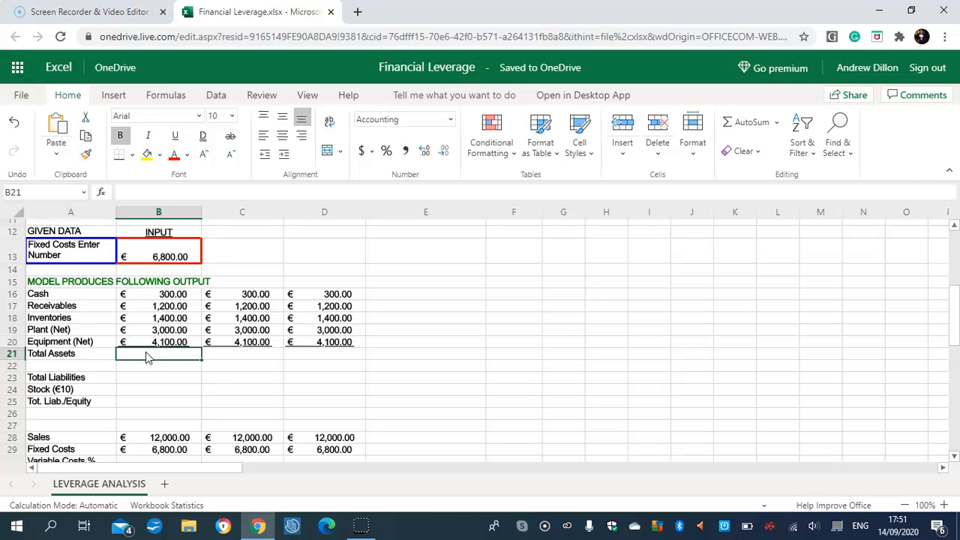
text(=SUM)
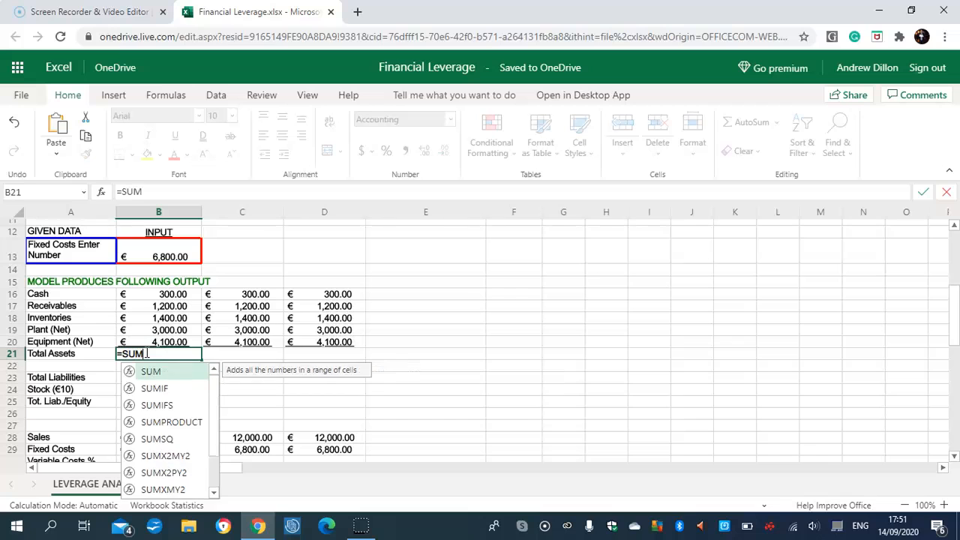
text(()
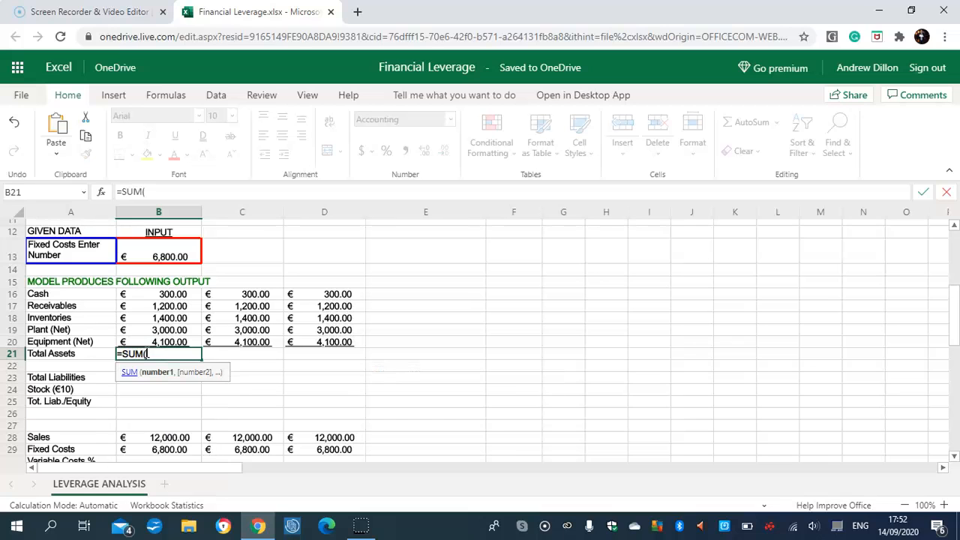
text(B16)
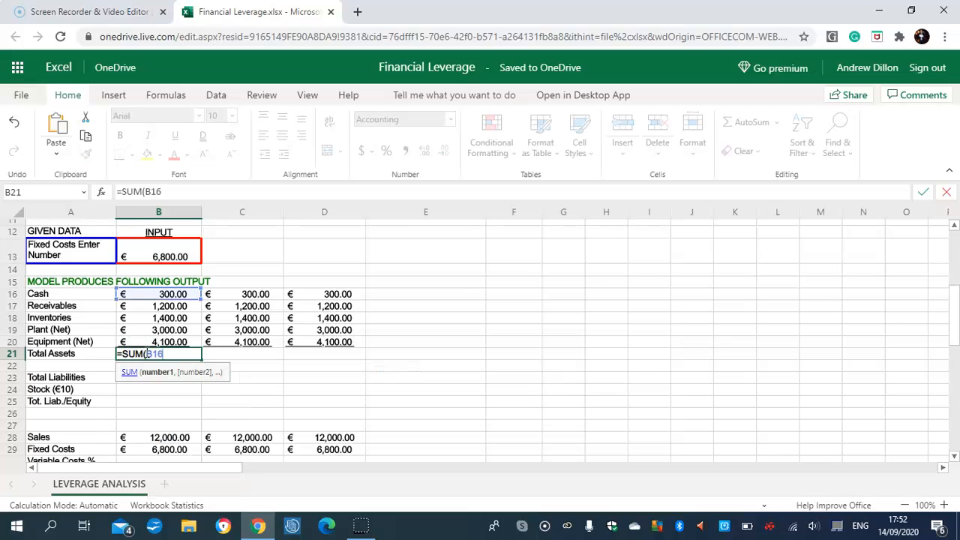
text(:B20))
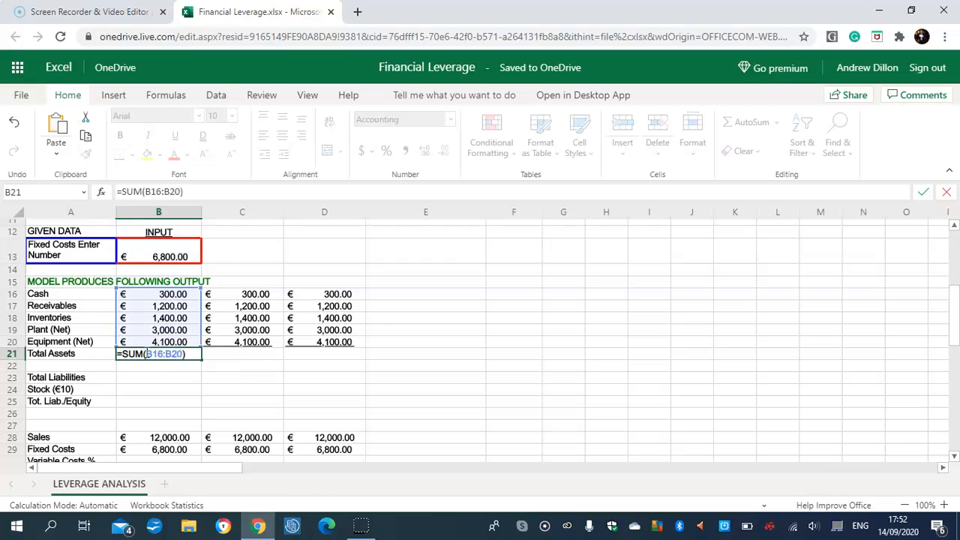
key(Return)
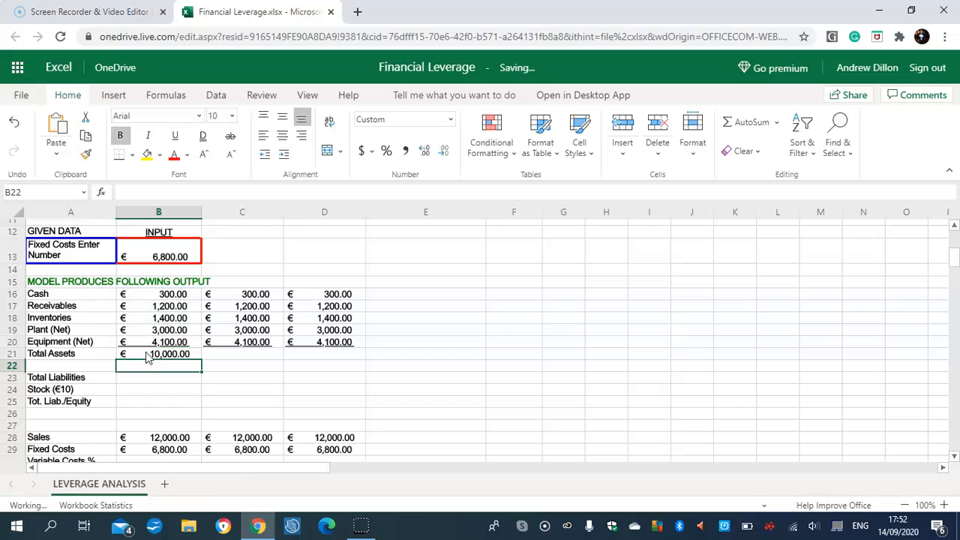
Copy the Total Assets sum from B21 across to C21 and D21.
click(233, 357)
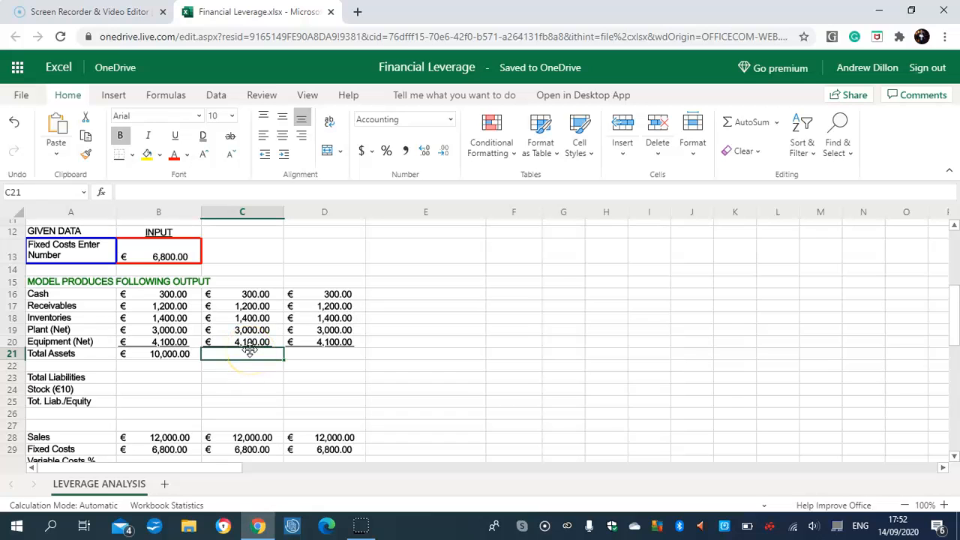
click(161, 358)
drag(203, 359, 289, 358)
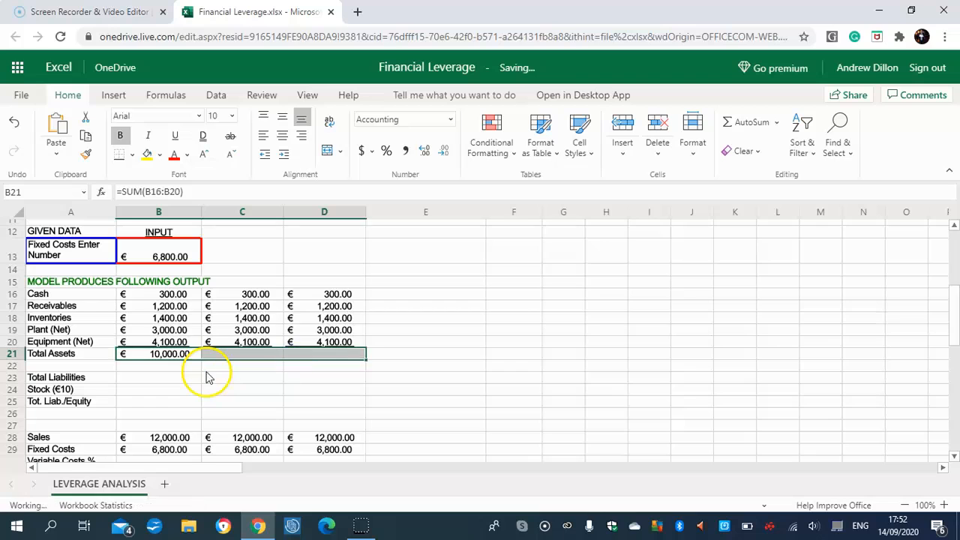
click(233, 360)
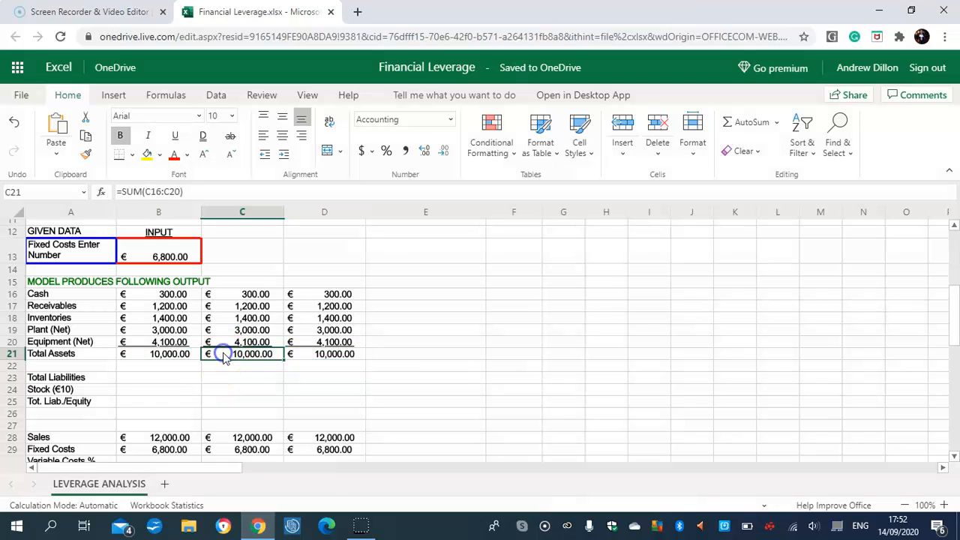
click(306, 358)
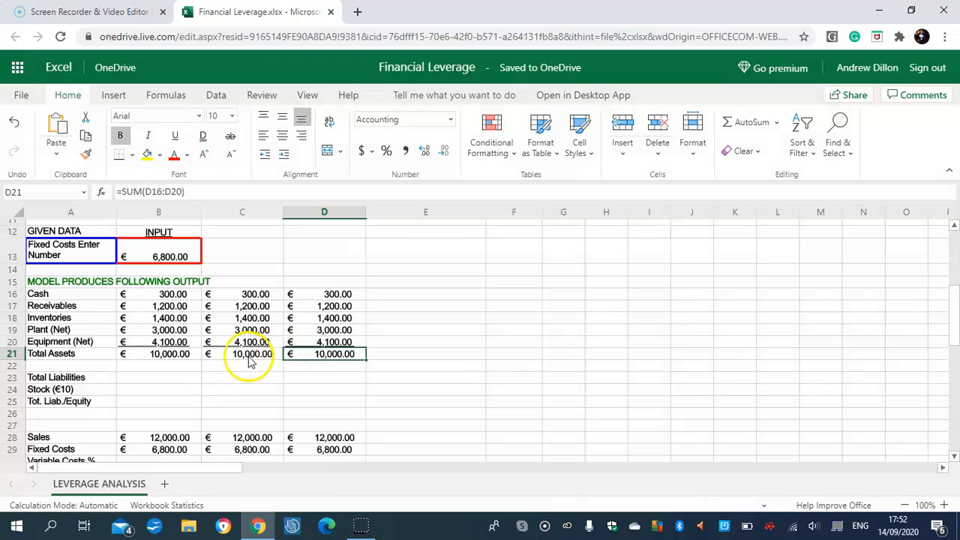
Check the Total Assets formulas copied into C21 and D21.
click(252, 360)
click(318, 354)
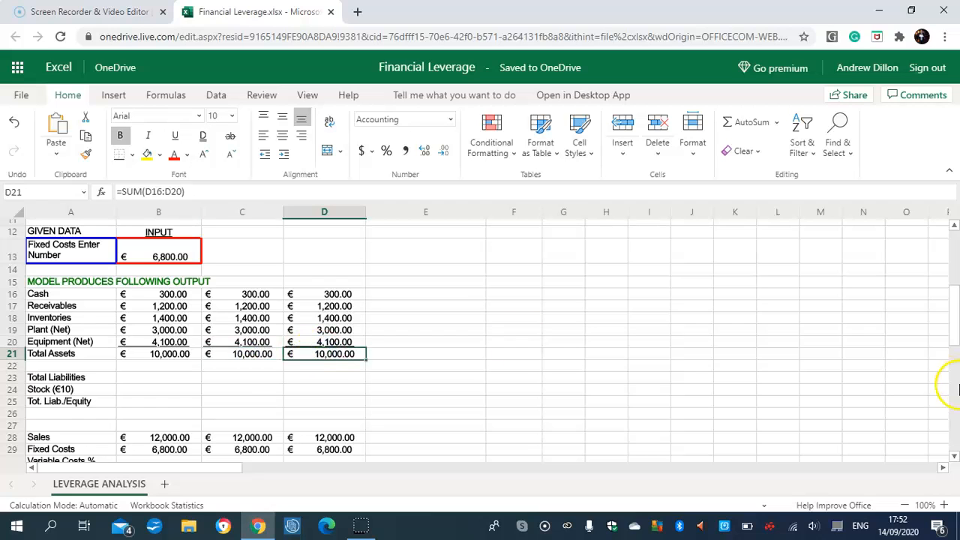
scroll(951, 318, down, 2)
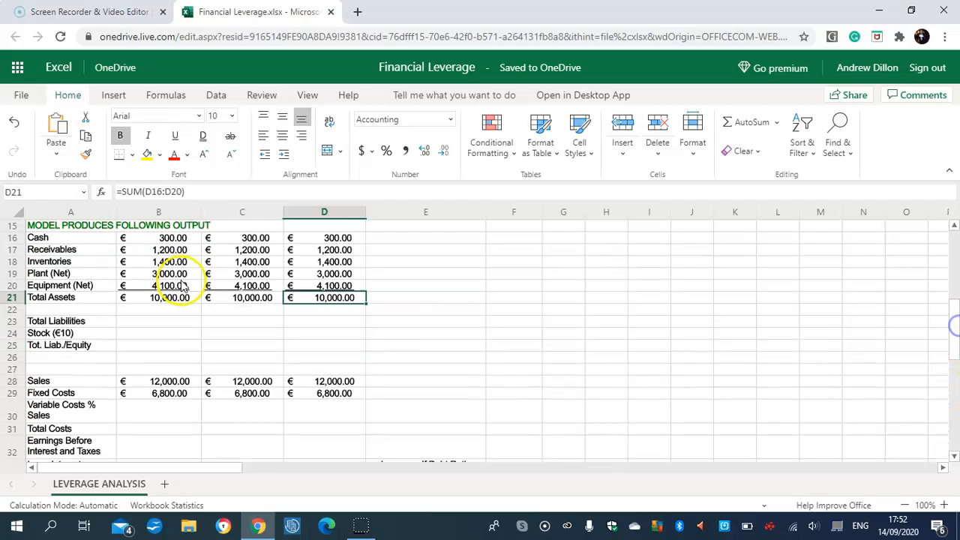
Calculate Total Liabilities in B23 as =B21*B4 and copy it across to C23 and D23.
click(158, 321)
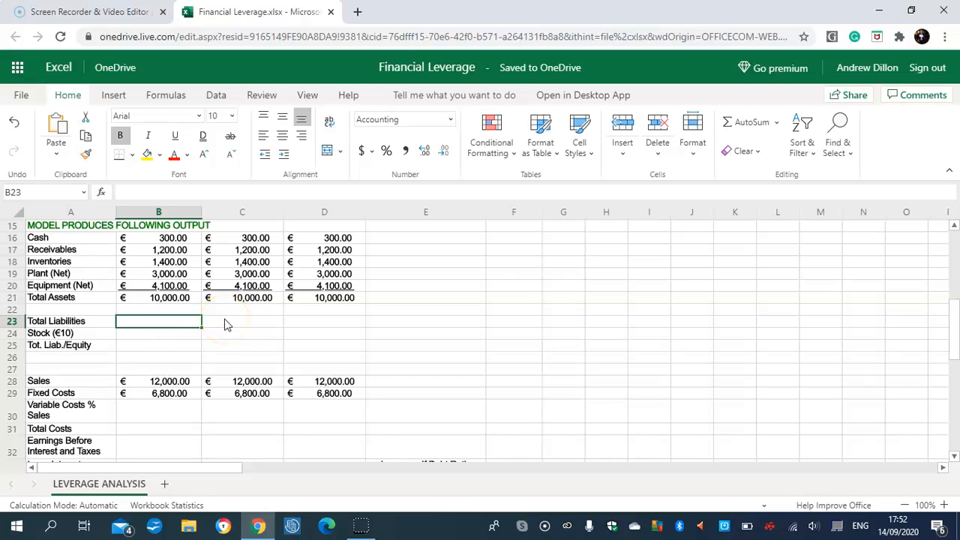
click(245, 321)
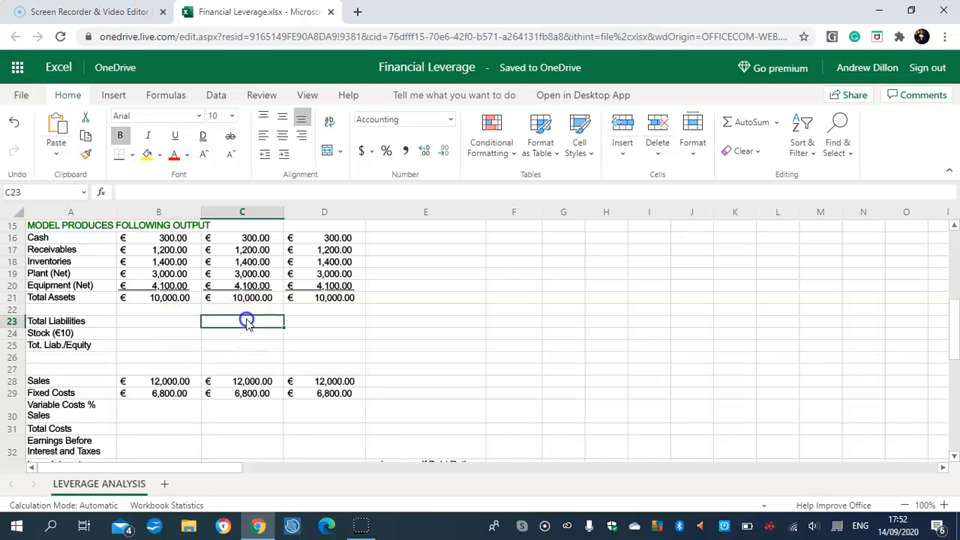
click(173, 325)
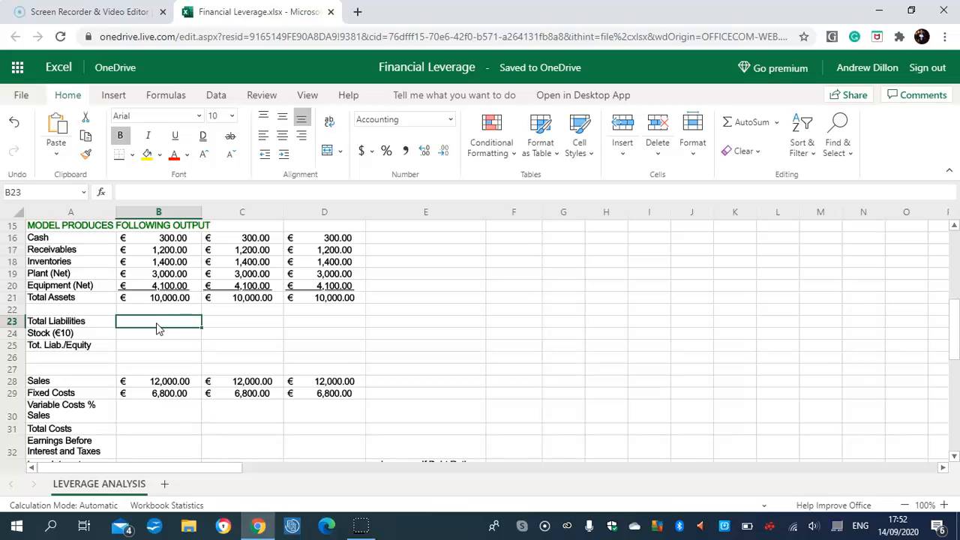
text(=)
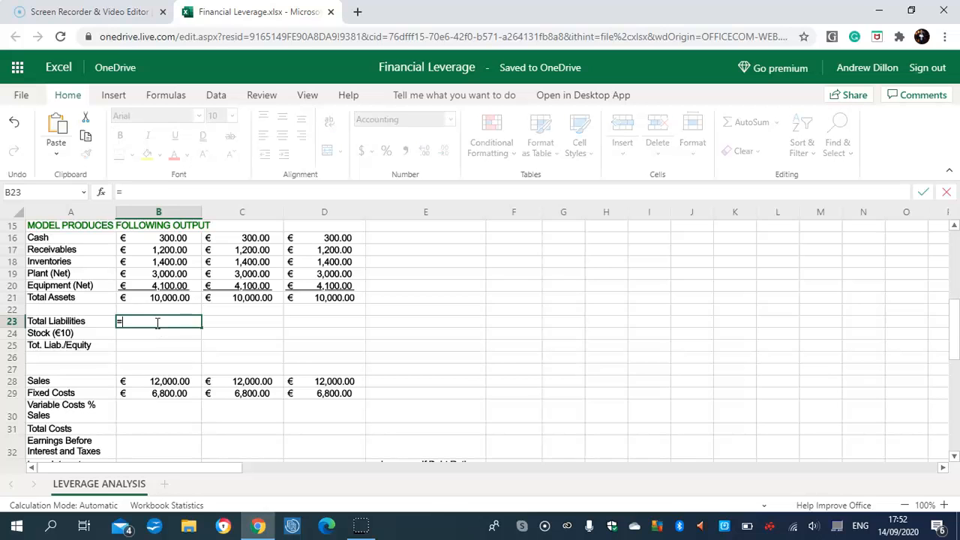
text(B21)
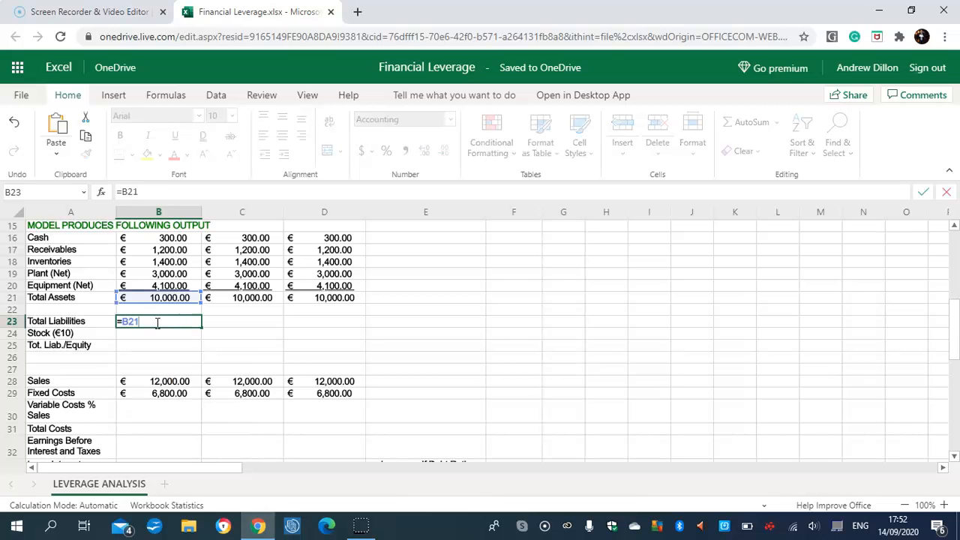
text(*B4)
drag(952, 317, 955, 271)
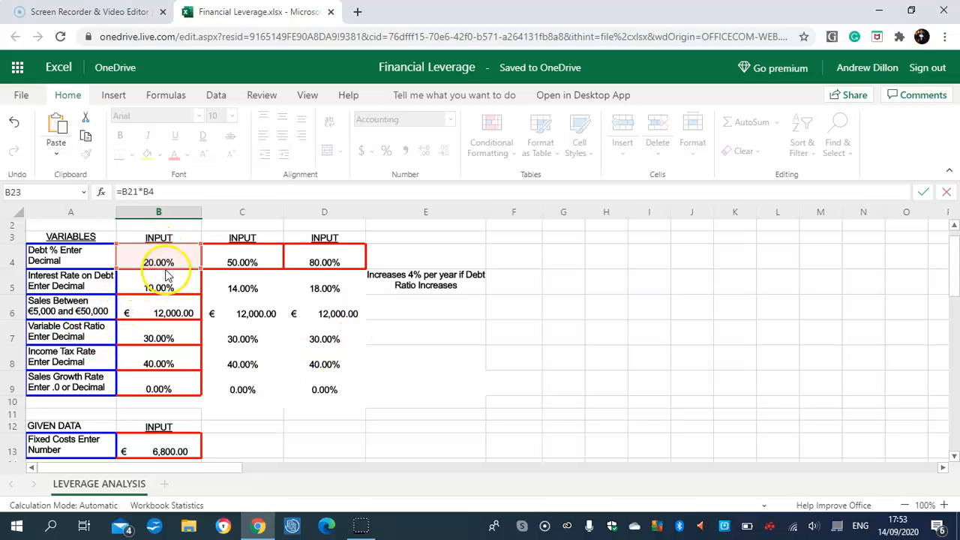
drag(946, 253, 951, 311)
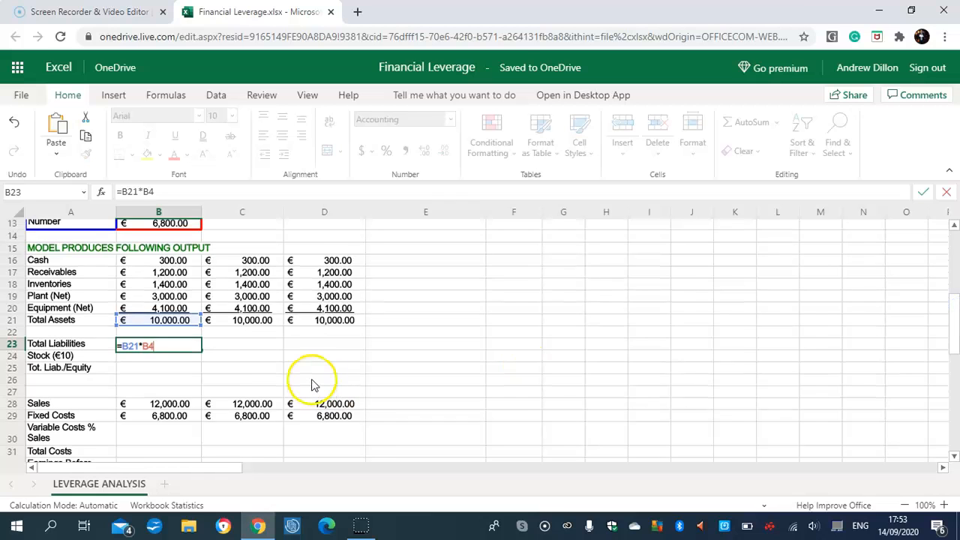
key(Return)
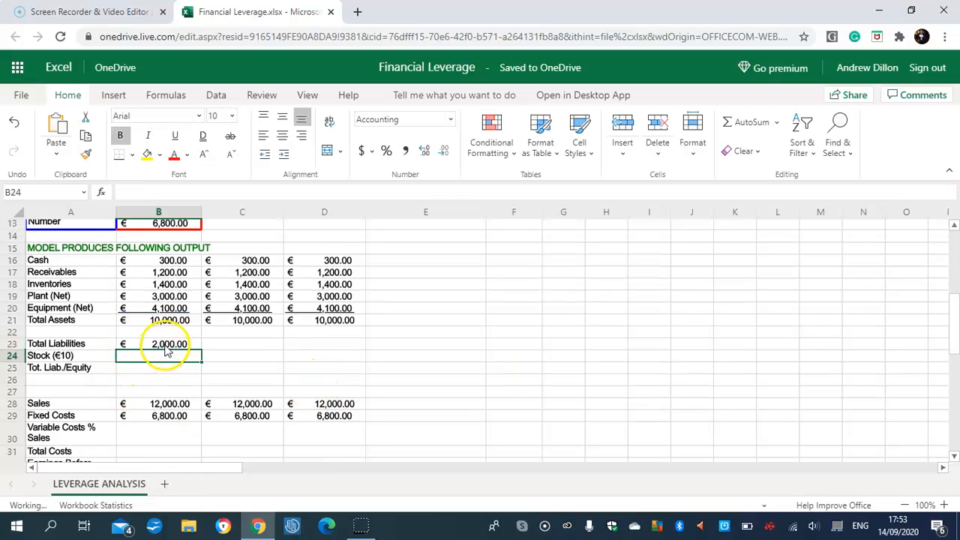
click(171, 345)
drag(200, 350, 304, 342)
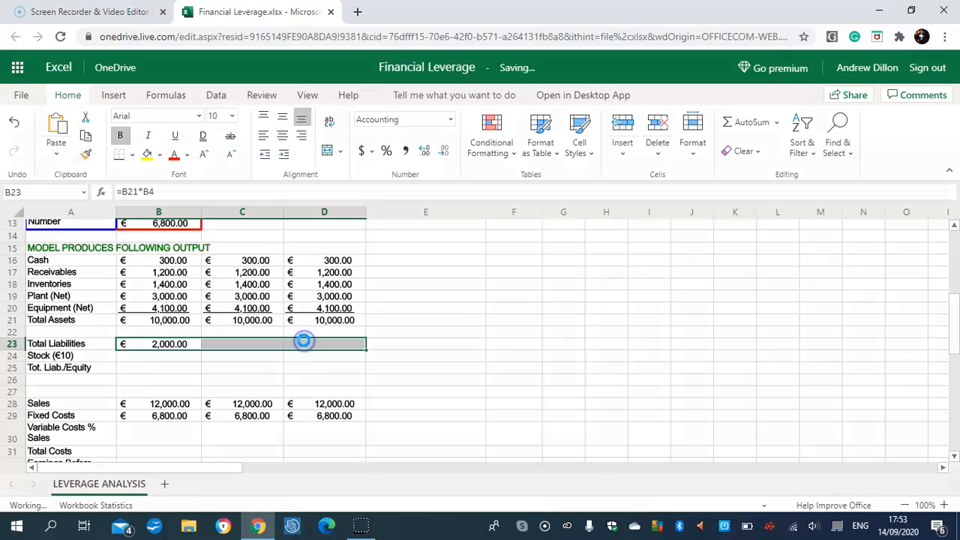
Calculate Stock in B24 as =B21-B23 and copy it across to C24 and D24.
click(148, 359)
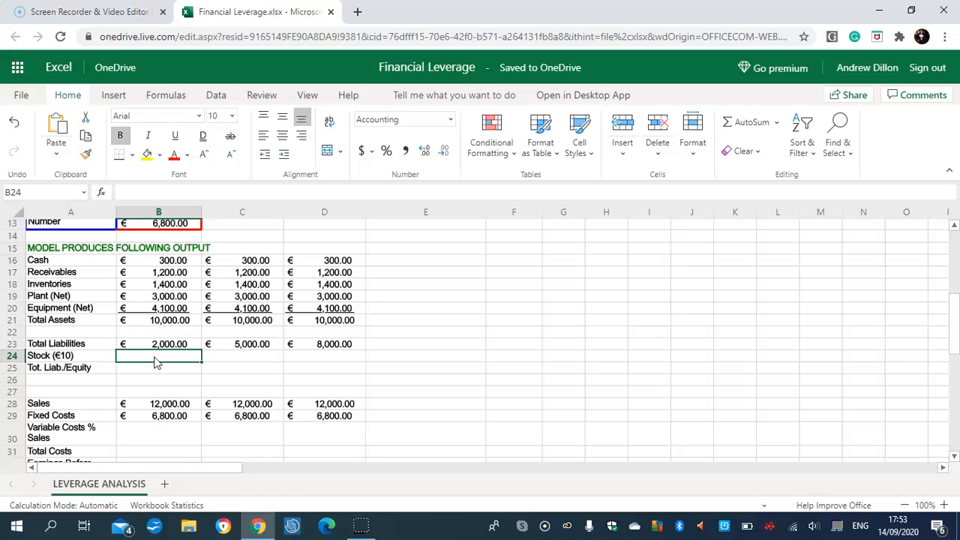
text(=B)
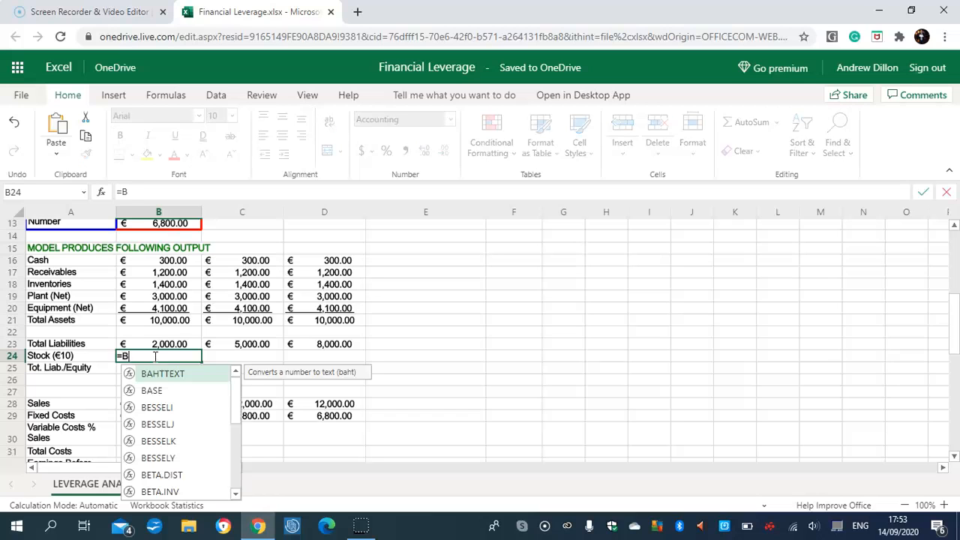
text(21-B23)
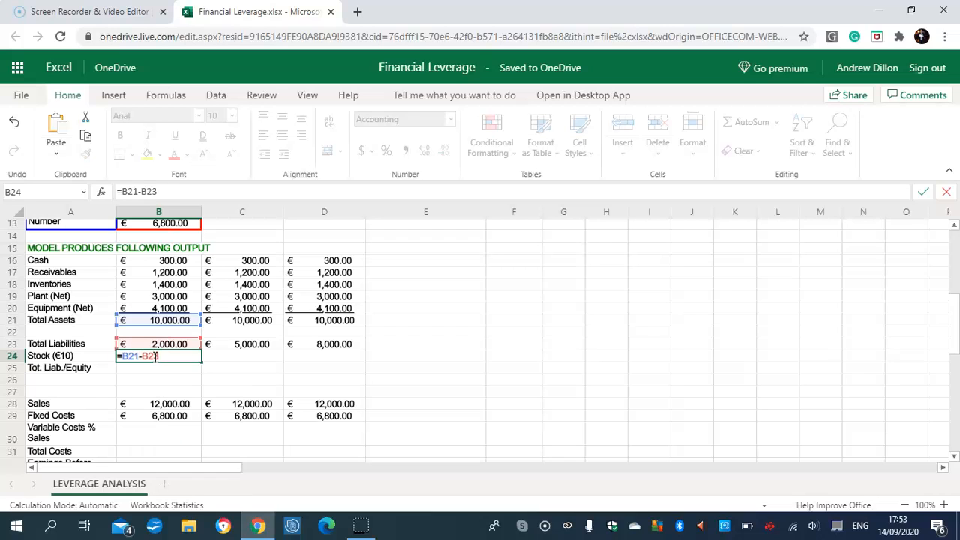
key(Return)
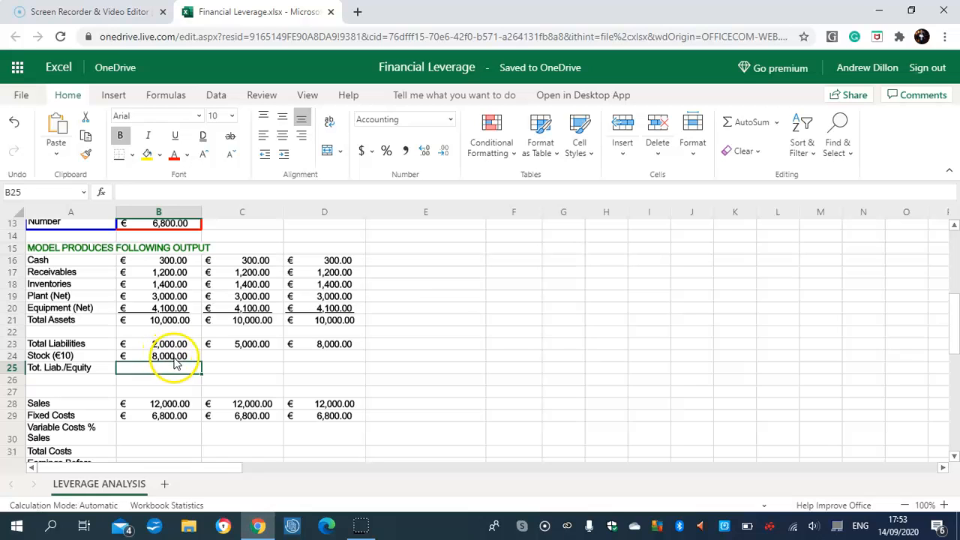
click(172, 361)
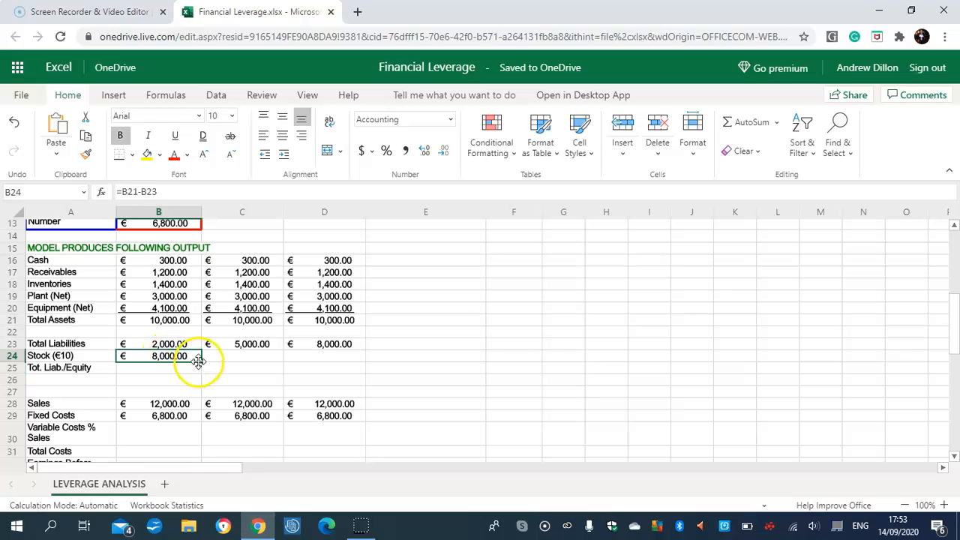
drag(217, 359, 297, 364)
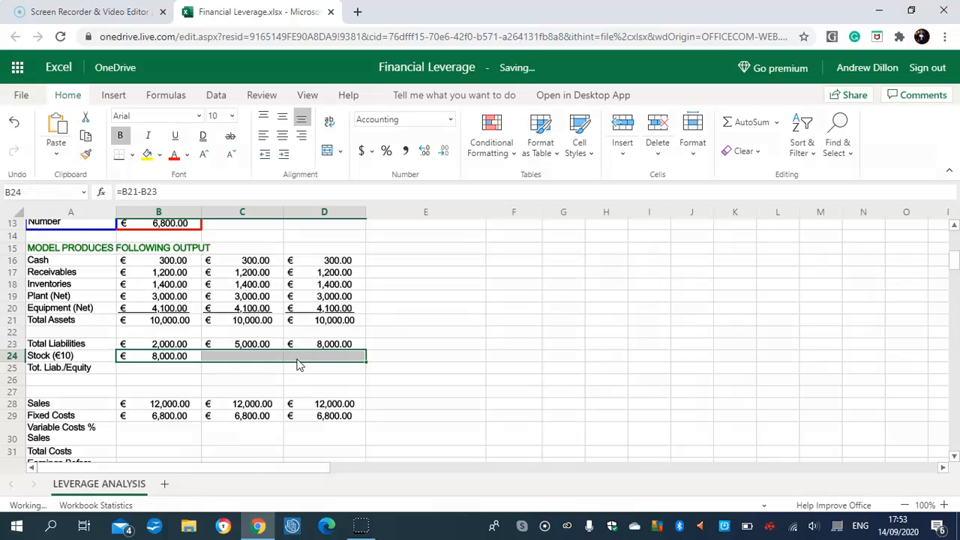
Calculate Total Liabilities/Equity in B25 with =SUM(B23:B24) and copy it across to C25 and D25.
click(173, 369)
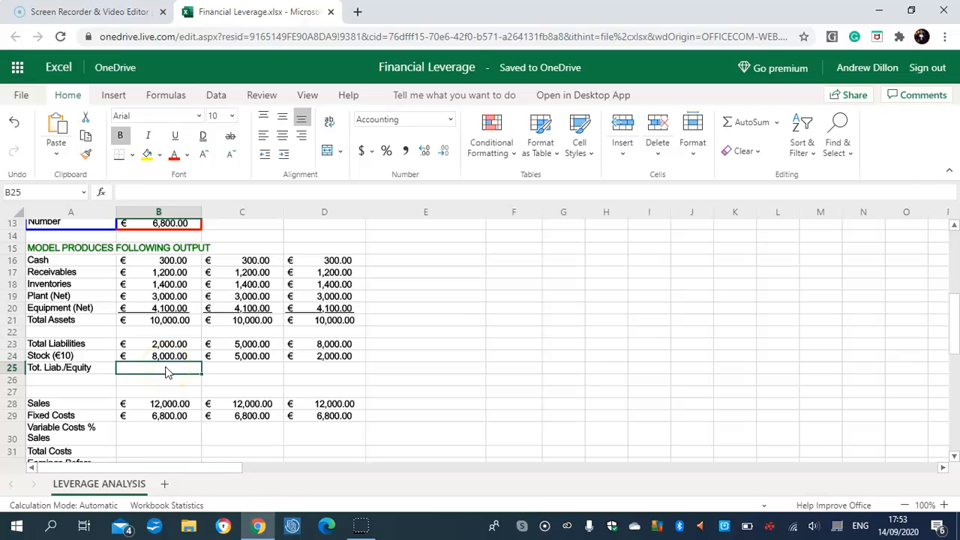
text(=SUM)
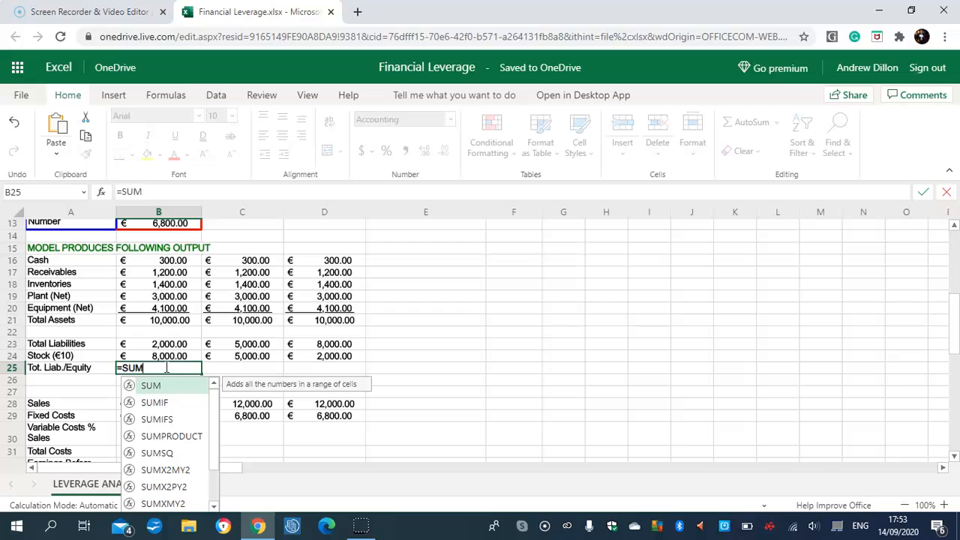
text((B23)
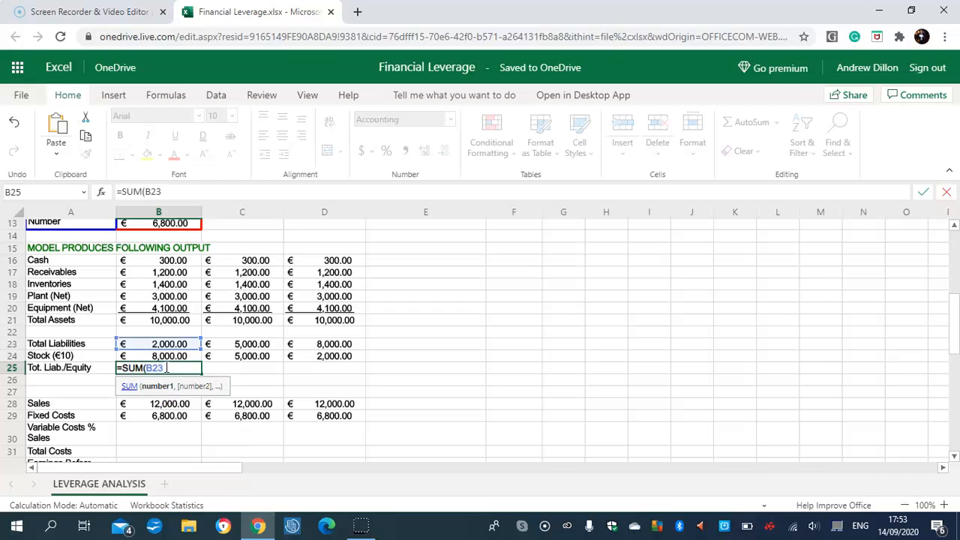
text(:B24))
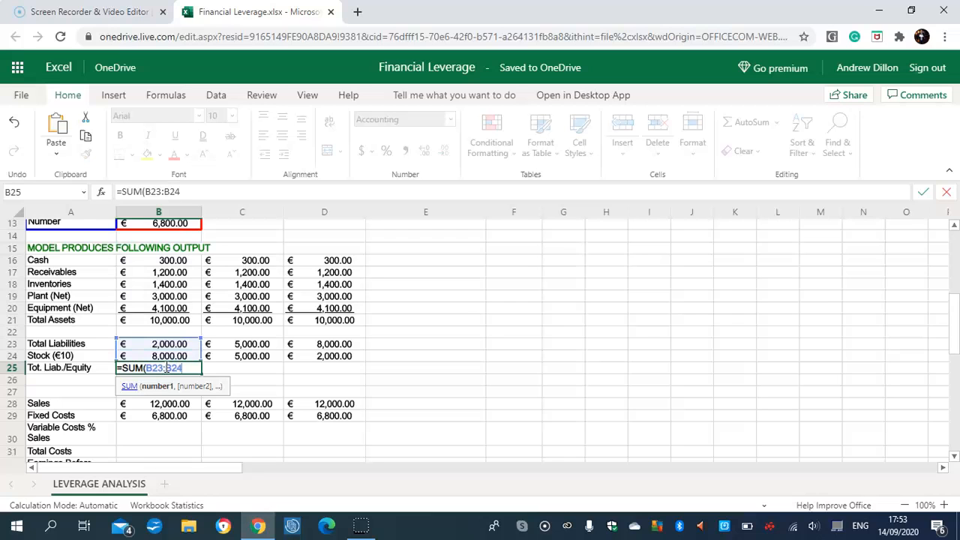
key(Return)
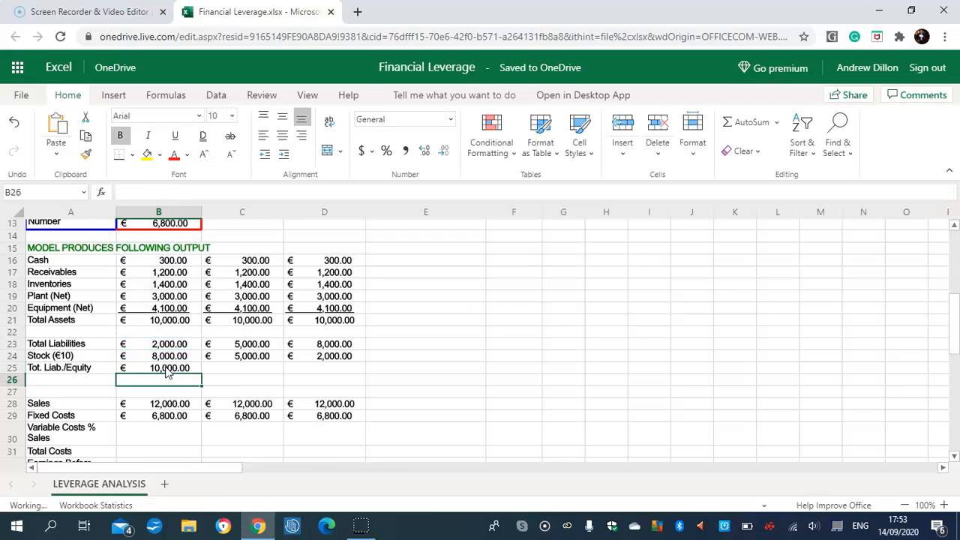
click(166, 369)
drag(202, 378, 300, 372)
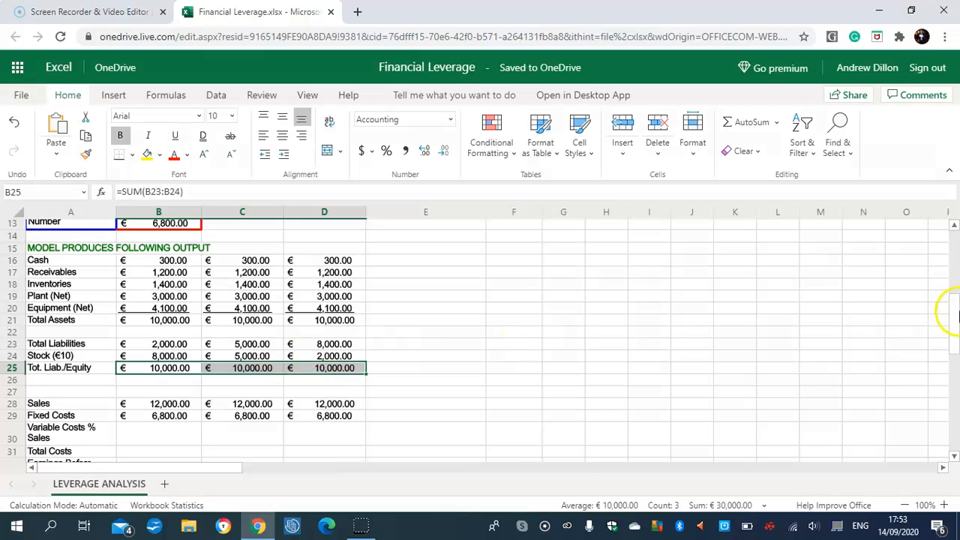
Calculate Variable Costs in B30 as =B7*B28 and copy it across to C30 and D30.
scroll(956, 339, down, 1)
scroll(956, 339, down, 2)
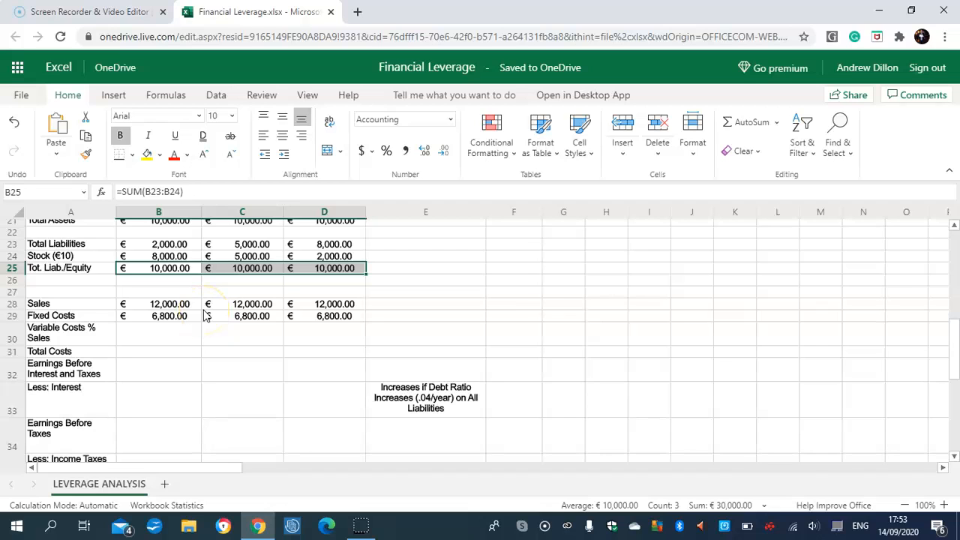
click(171, 315)
click(159, 338)
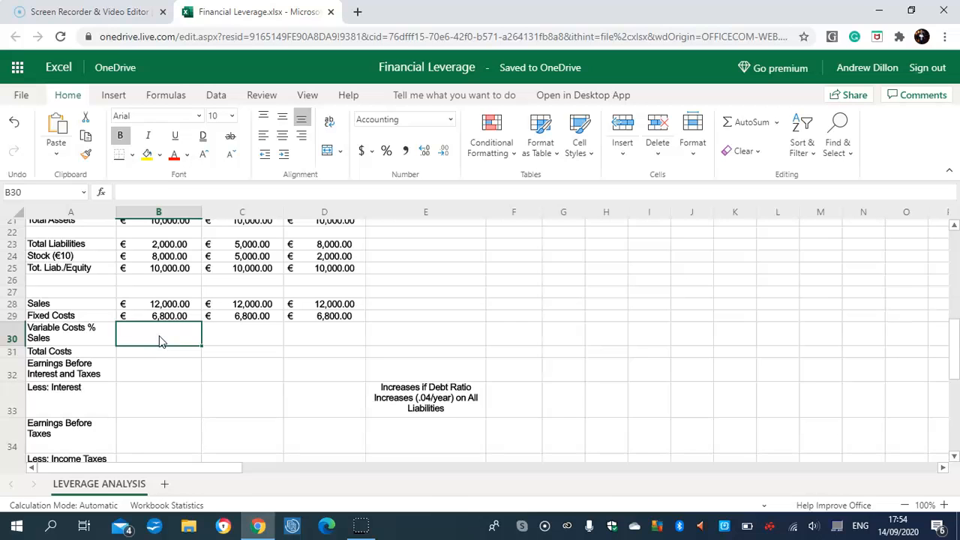
text(=B)
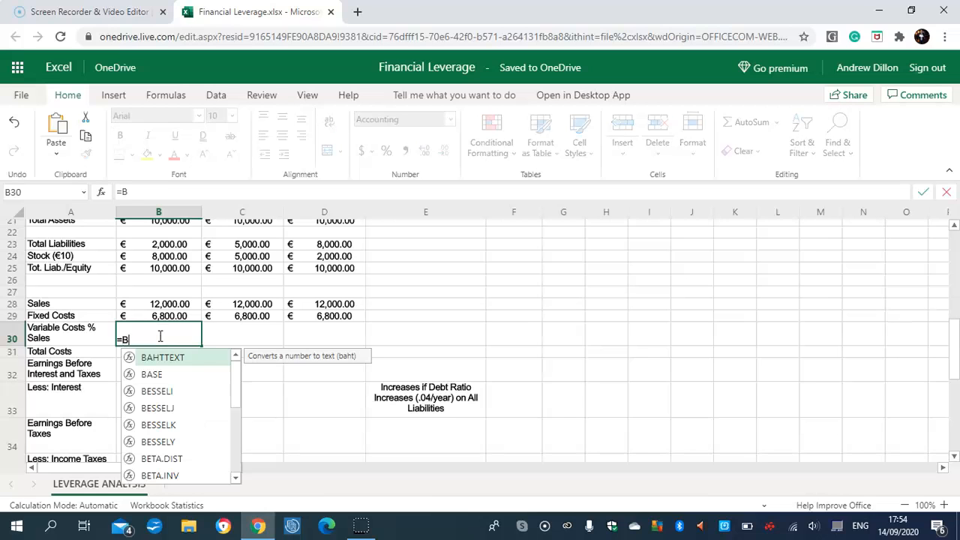
text(7*B28)
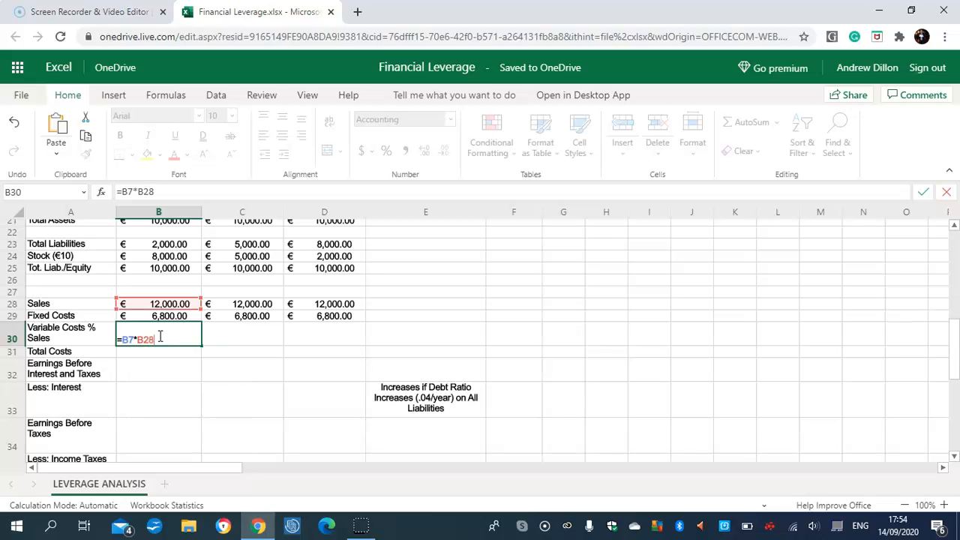
drag(954, 345, 955, 229)
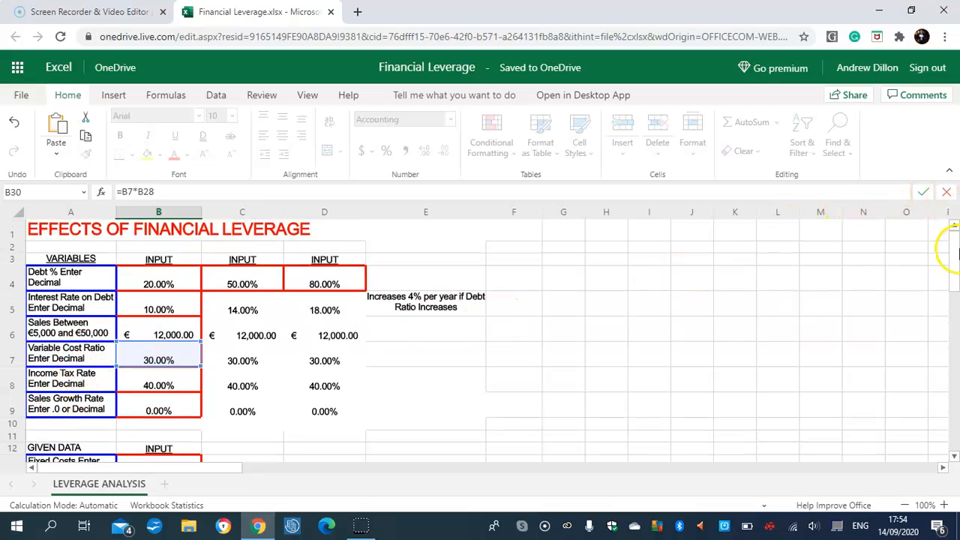
drag(955, 264, 955, 335)
click(148, 377)
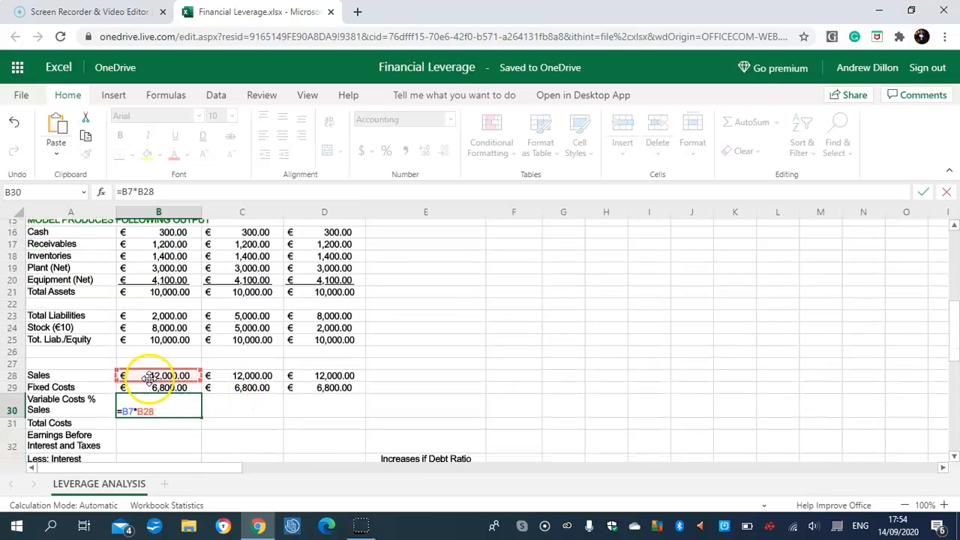
click(178, 407)
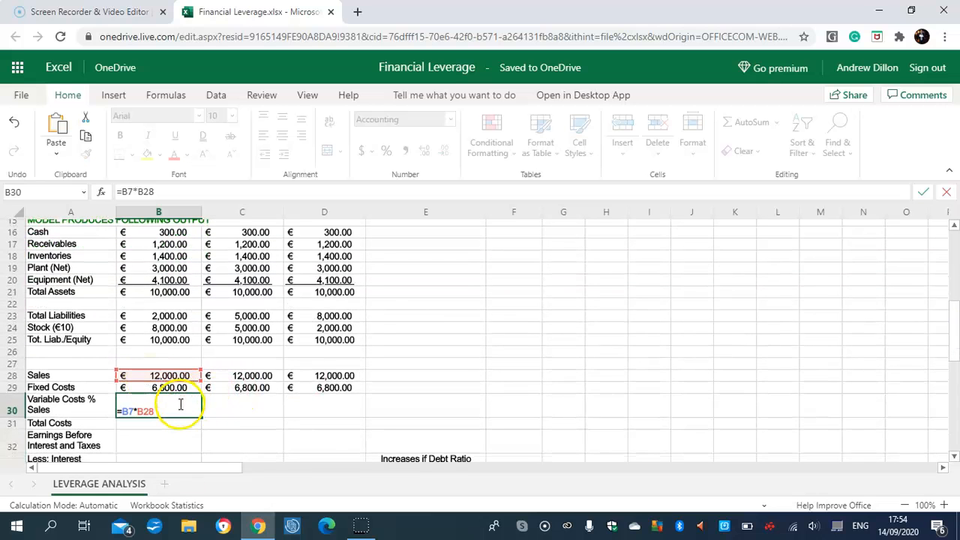
key(Return)
drag(956, 322, 956, 338)
click(179, 358)
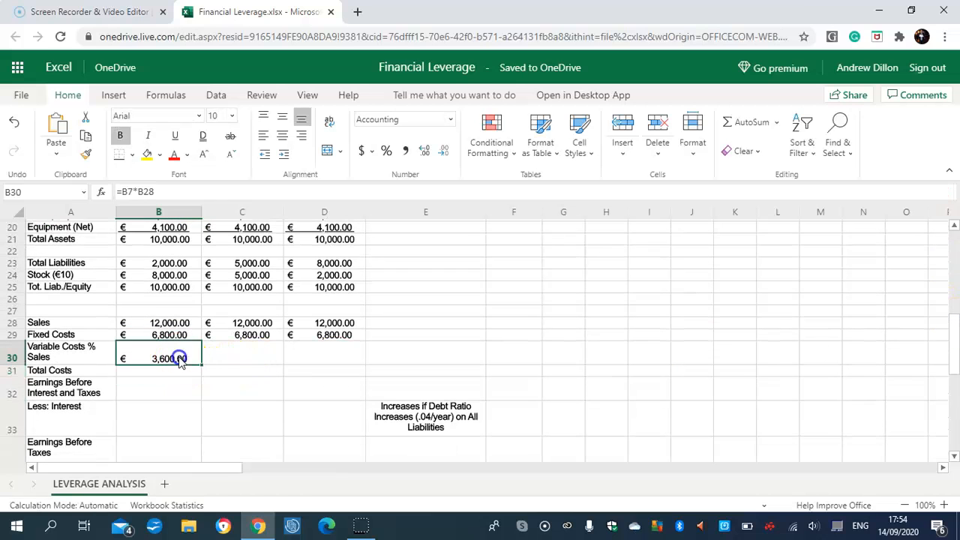
drag(200, 365, 296, 359)
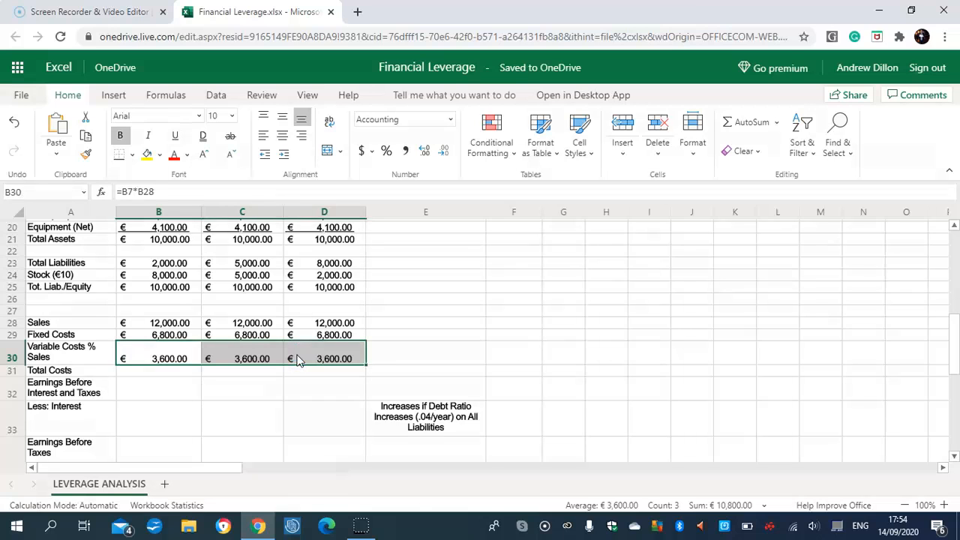
Calculate Total Costs in B31 with =SUM(B29:B30) and copy it across to C31 and D31.
click(174, 375)
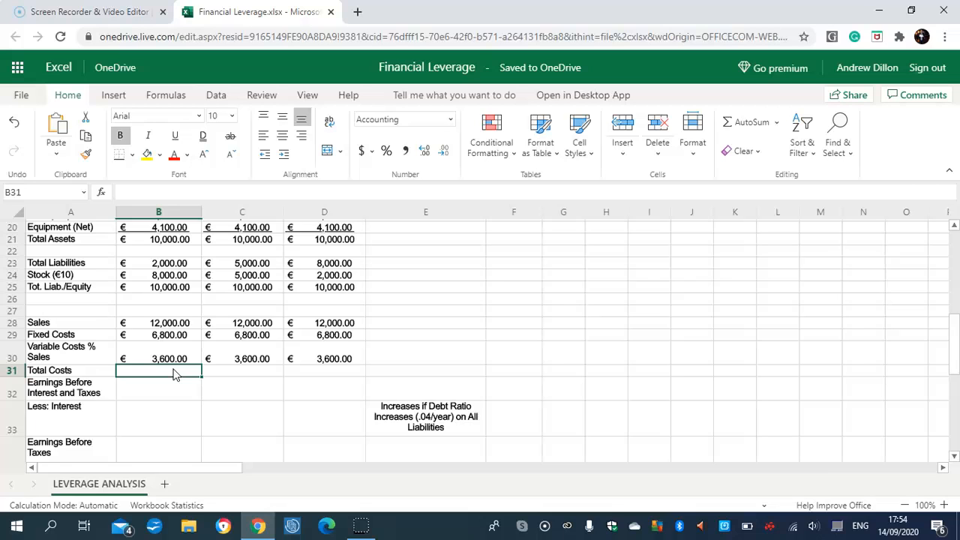
text(=SUM)
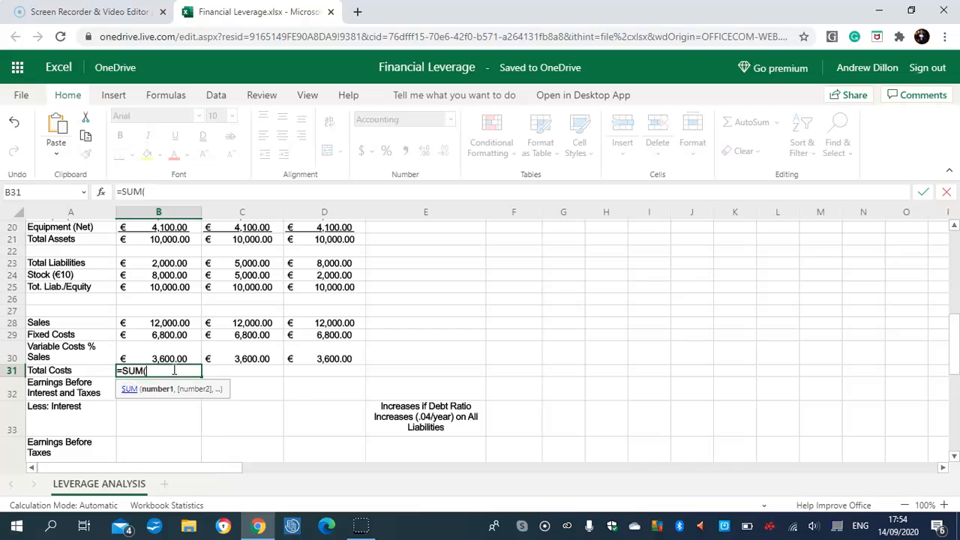
text((B29:B30))
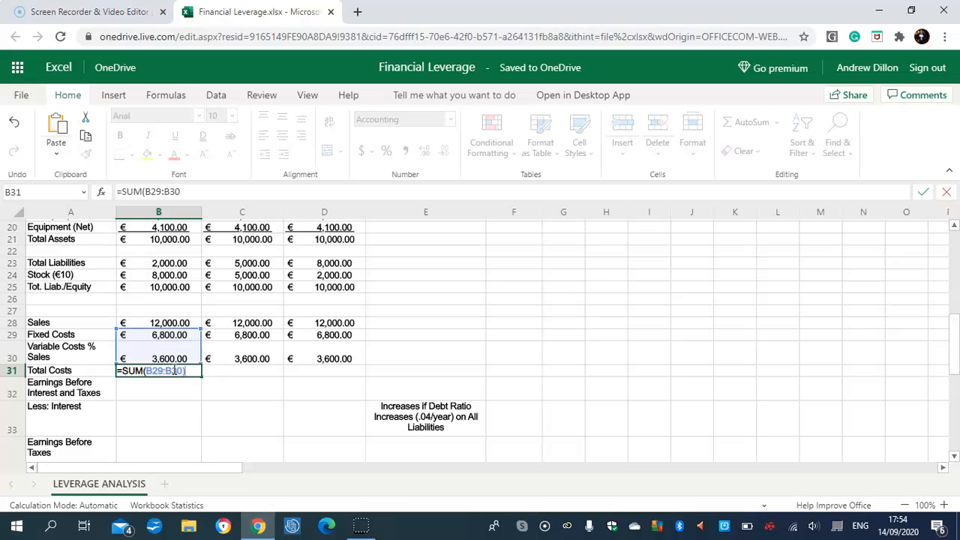
key(Return)
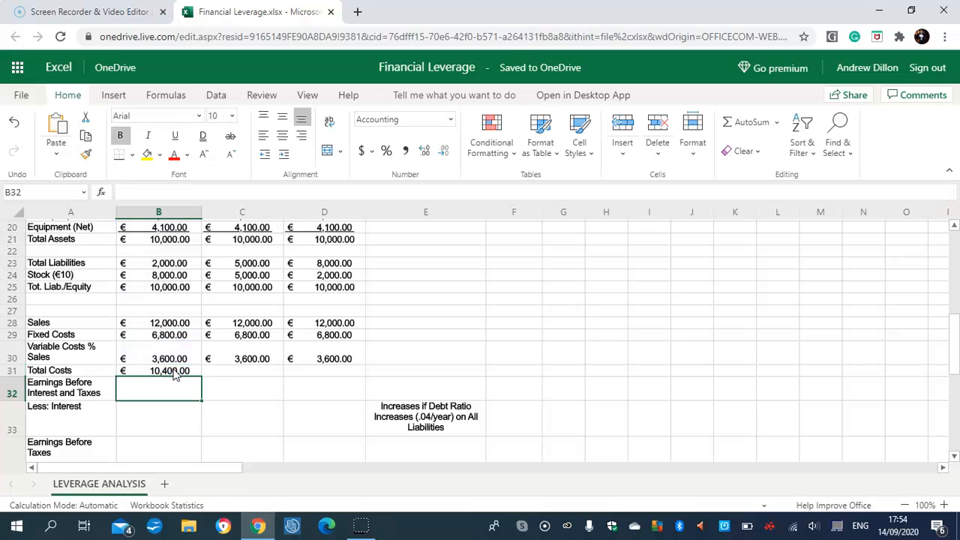
click(174, 371)
drag(201, 378, 311, 373)
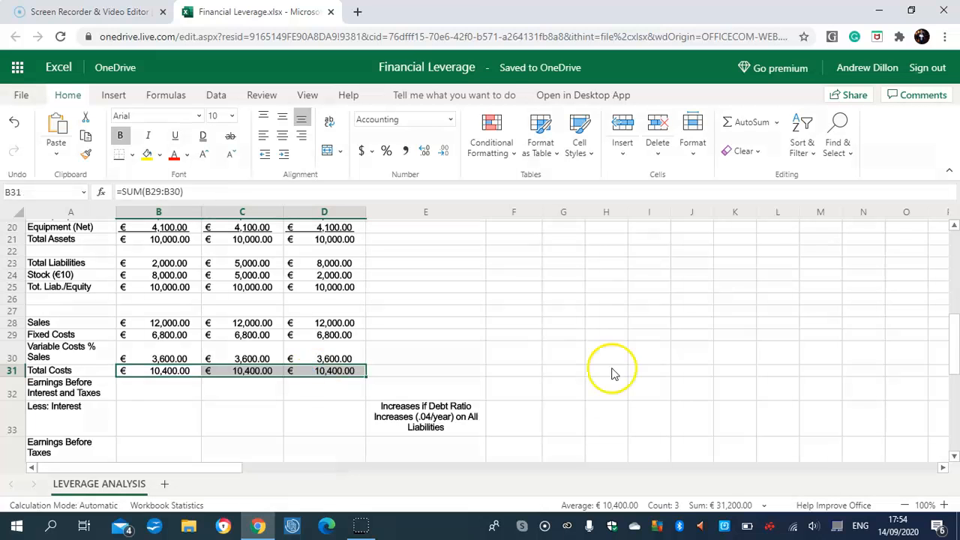
Calculate Earnings Before Interest and Taxes in B32 as =B28-B31 and copy it across to C32 and D32.
scroll(955, 343, down, 1)
scroll(956, 344, down, 2)
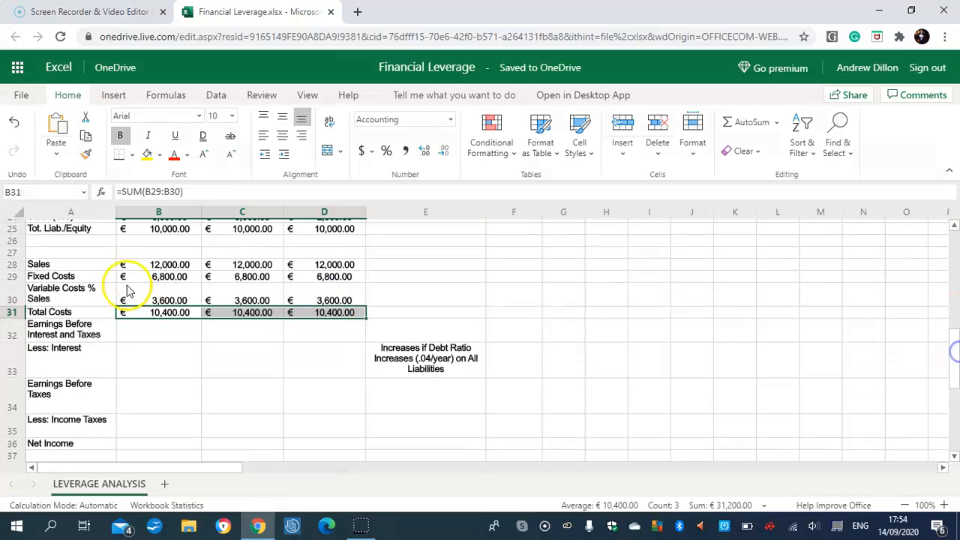
click(162, 330)
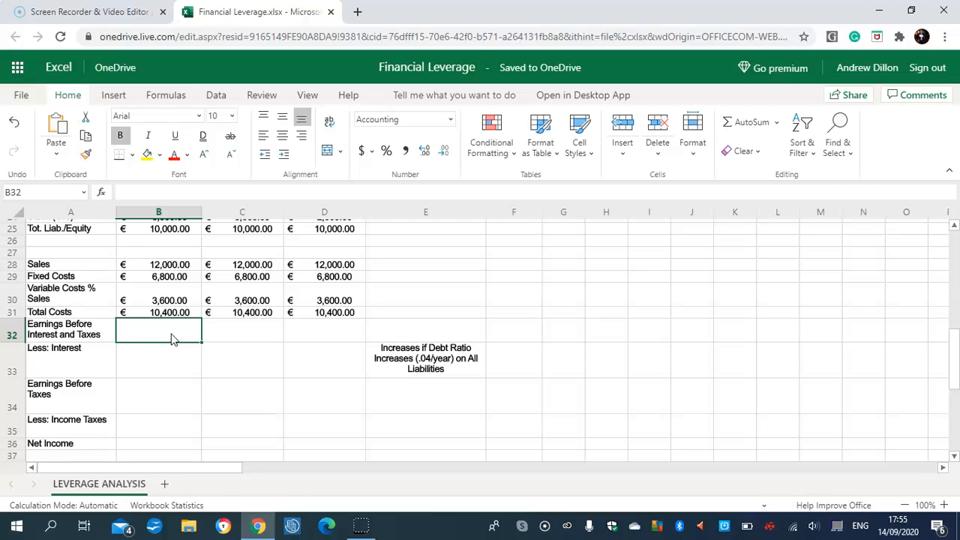
text(=B)
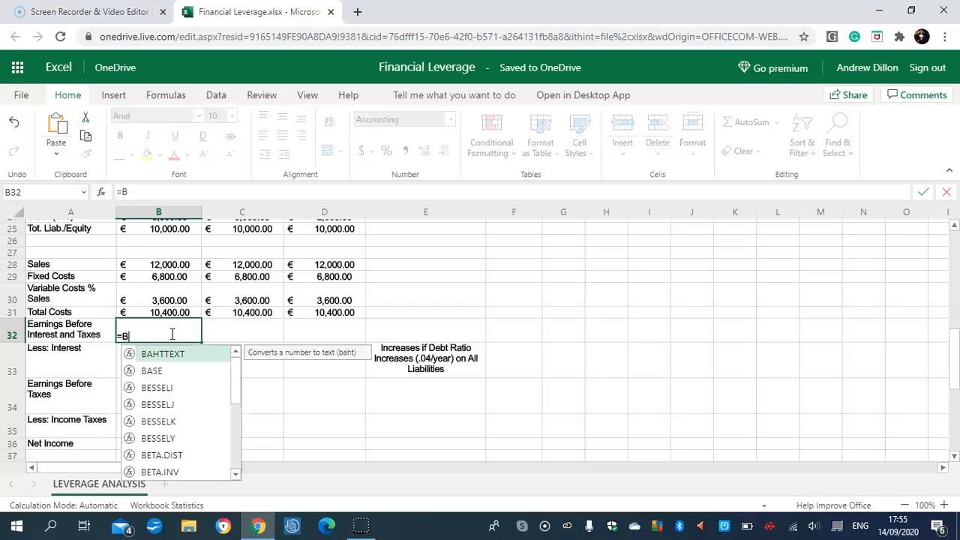
text(28-B31)
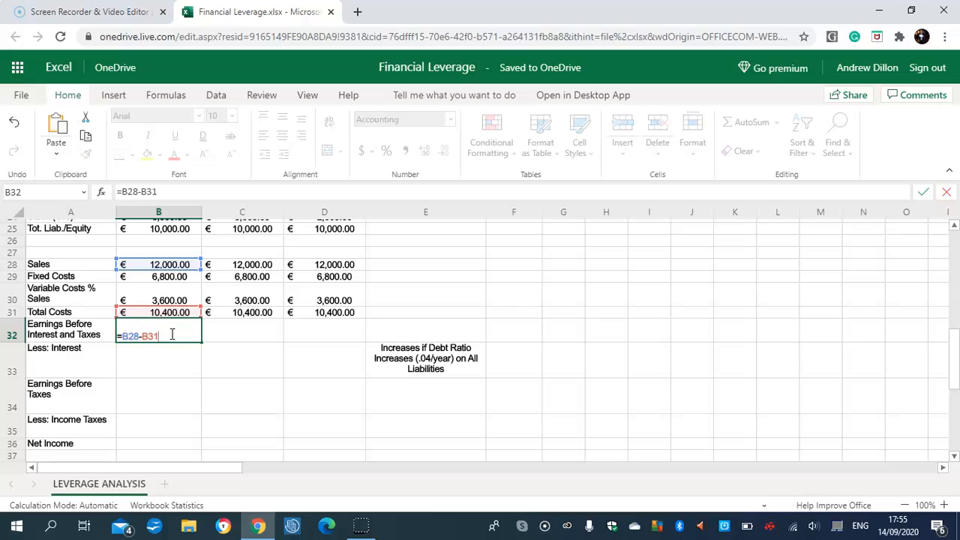
key(Return)
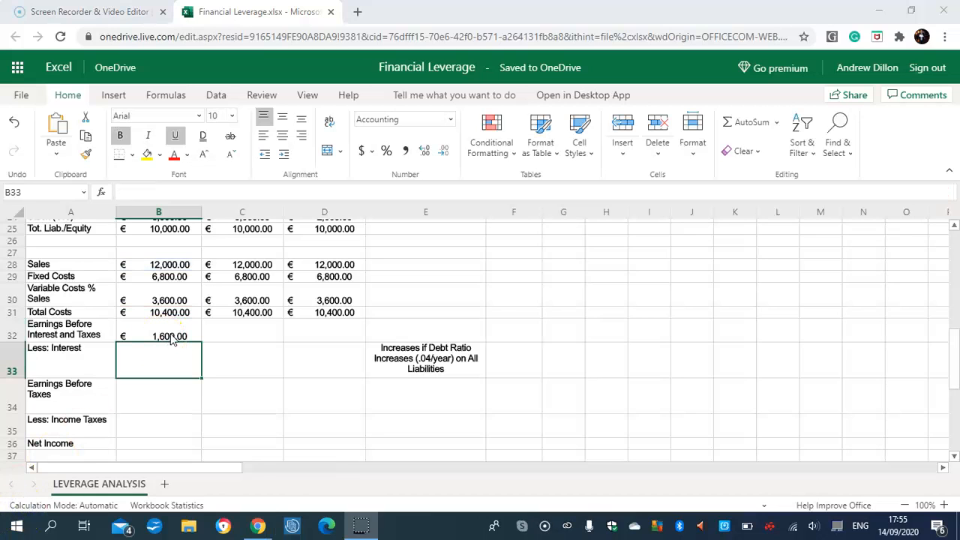
click(174, 336)
drag(201, 341, 313, 338)
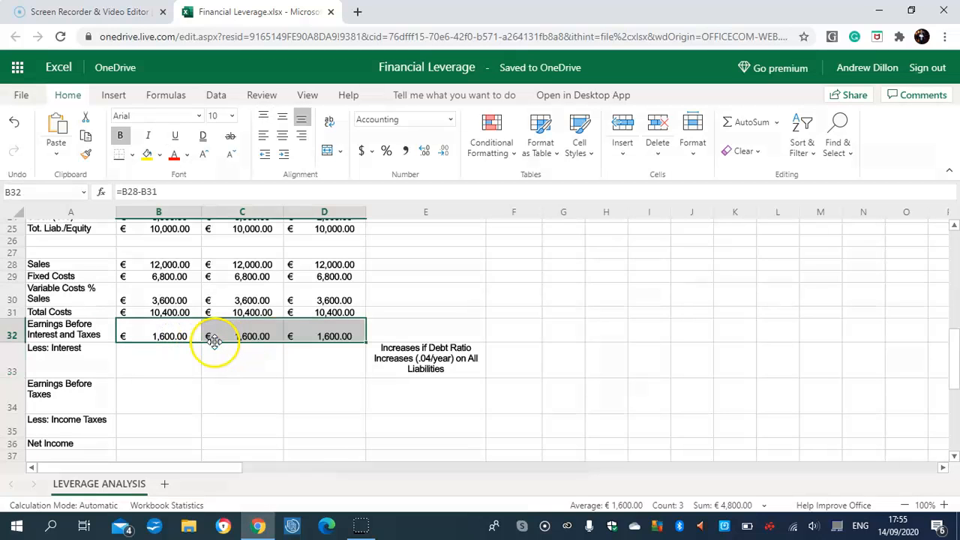
Calculate Less: Interest in B33 as =B5*B23 and copy it across to C33 and D33.
click(151, 364)
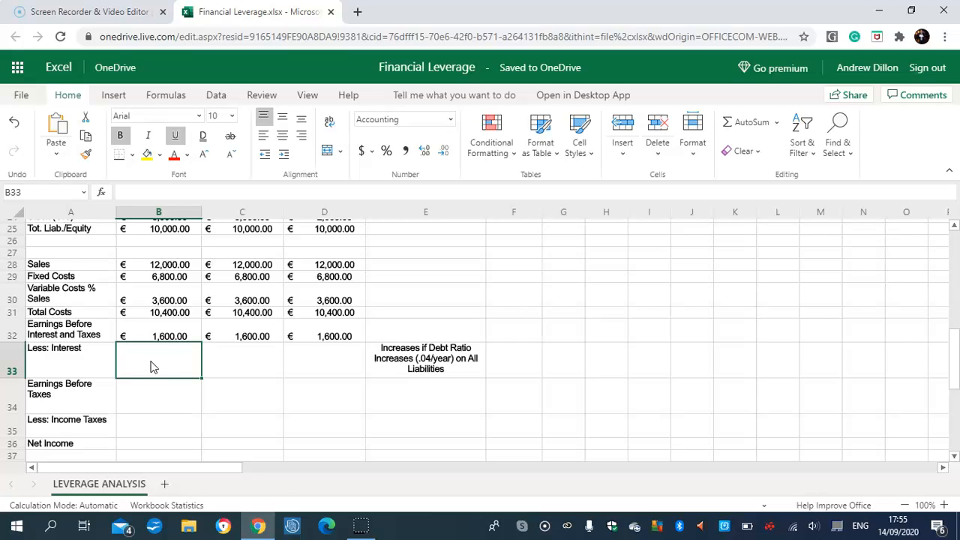
text(=B5*B23)
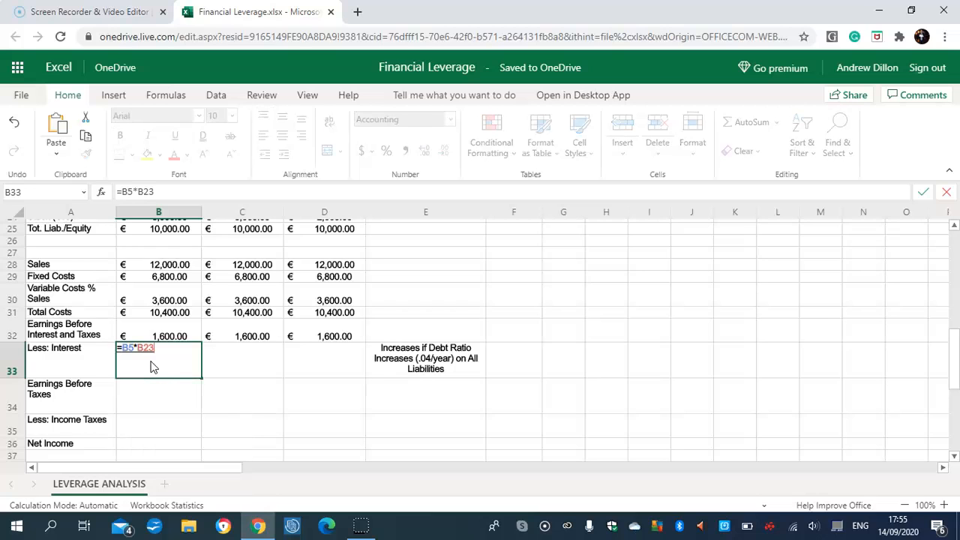
key(Return)
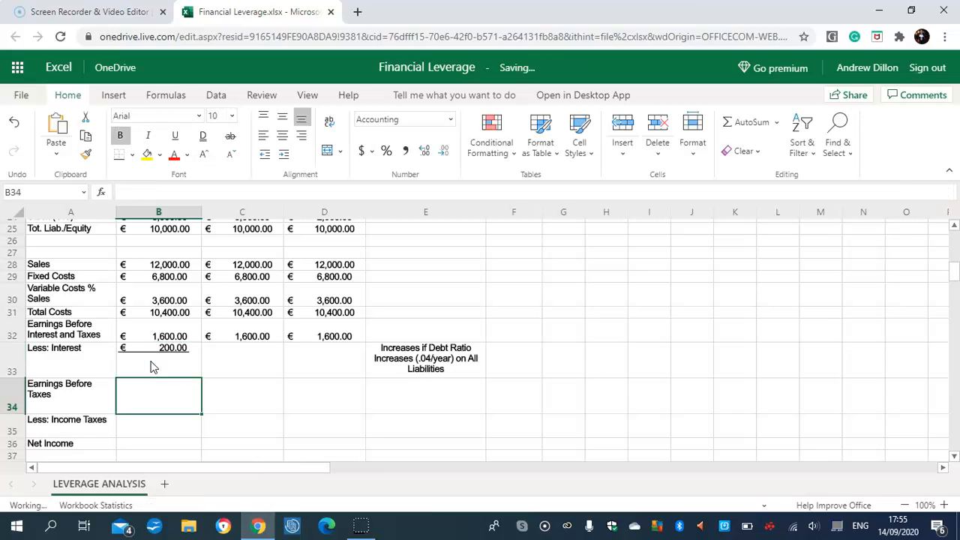
click(168, 354)
drag(201, 377, 328, 354)
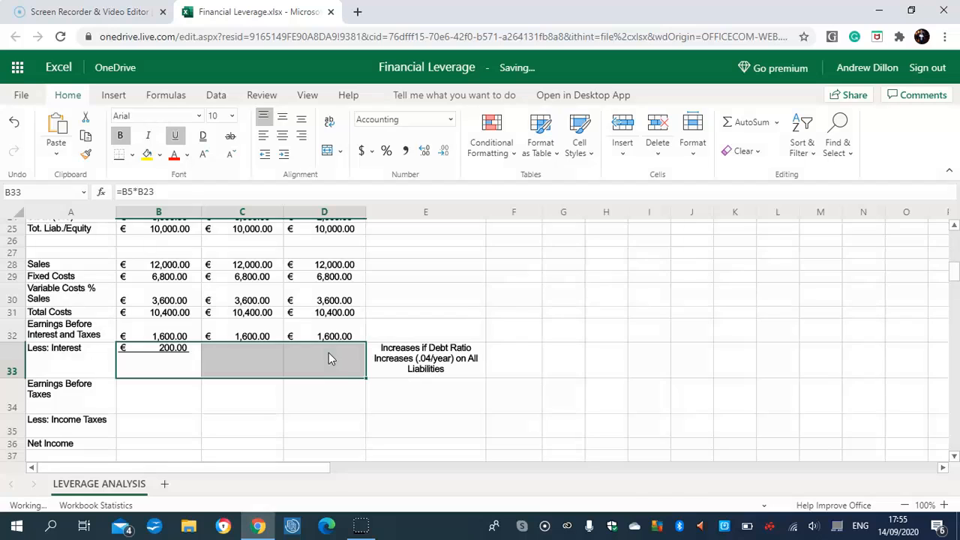
Calculate Earnings Before Taxes in B34 as =B32-B33 and copy it across to C34 and D34.
click(154, 407)
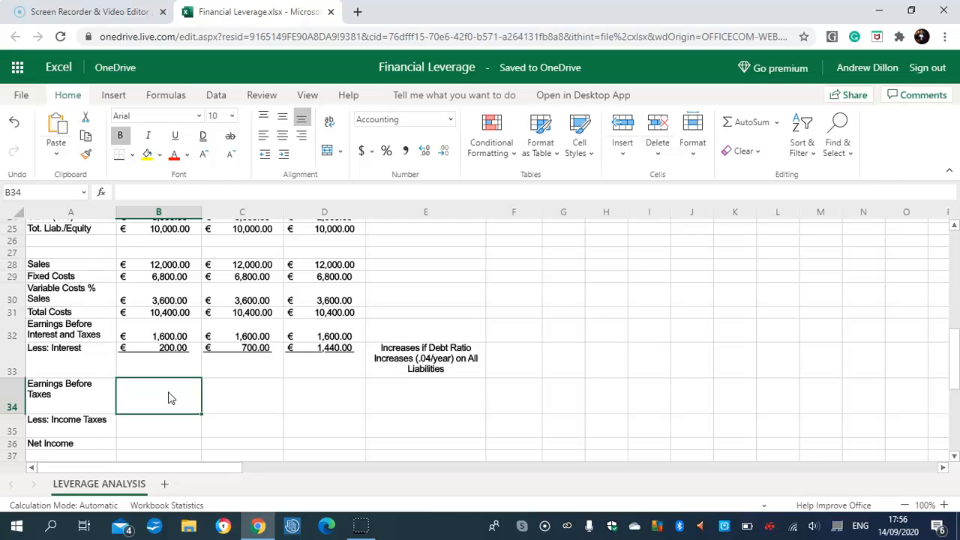
text(=B32)
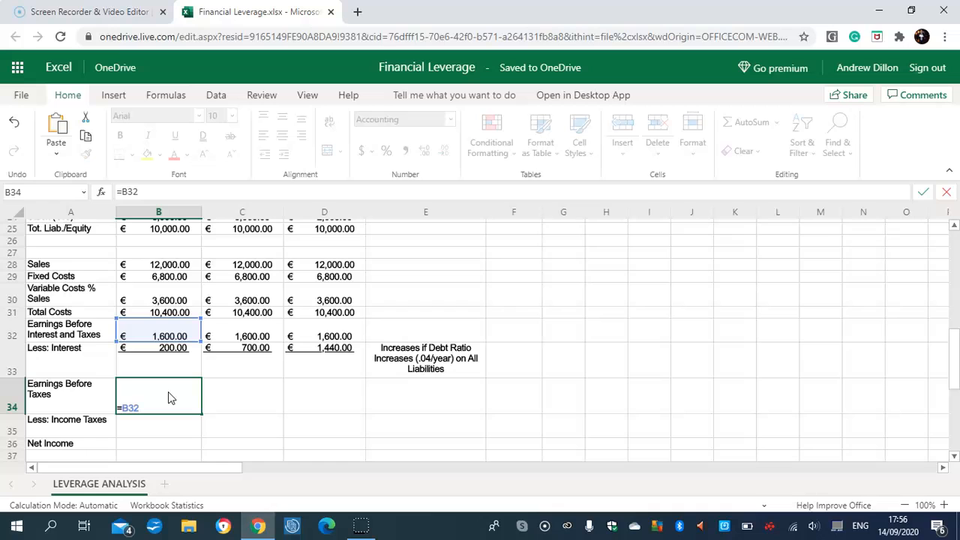
text(-B33)
key(Return)
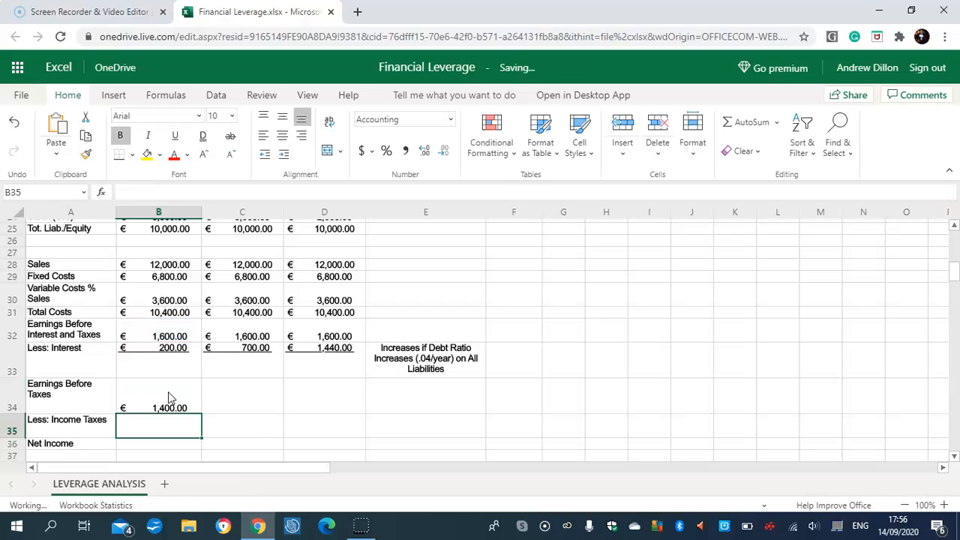
click(168, 391)
drag(202, 413, 317, 396)
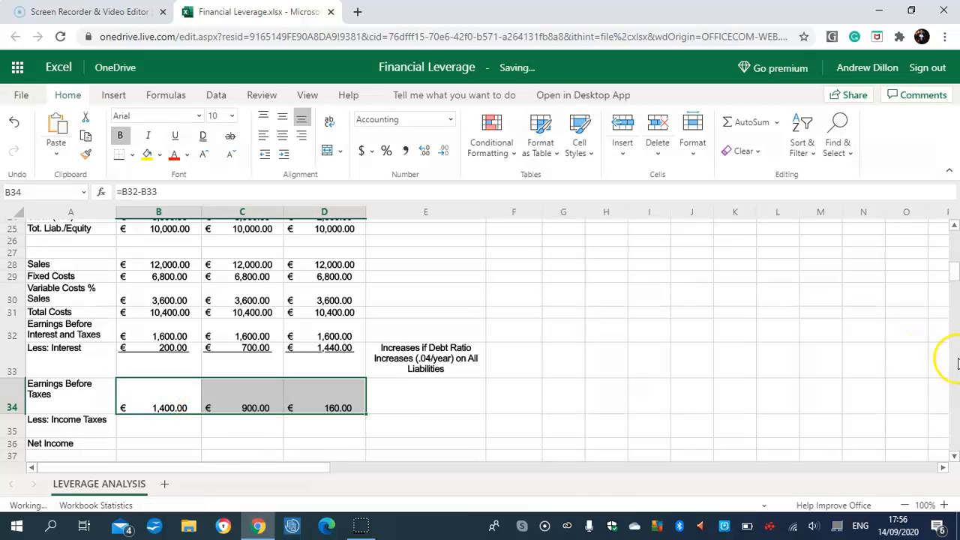
Start the Less: Income Taxes calculation in cell B35.
scroll(954, 377, down, 2)
scroll(956, 379, down, 2)
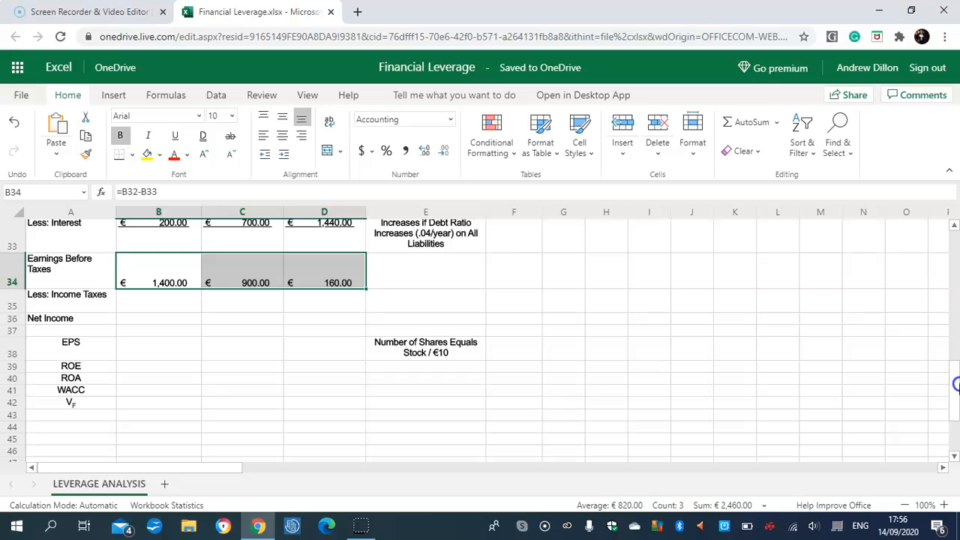
click(158, 302)
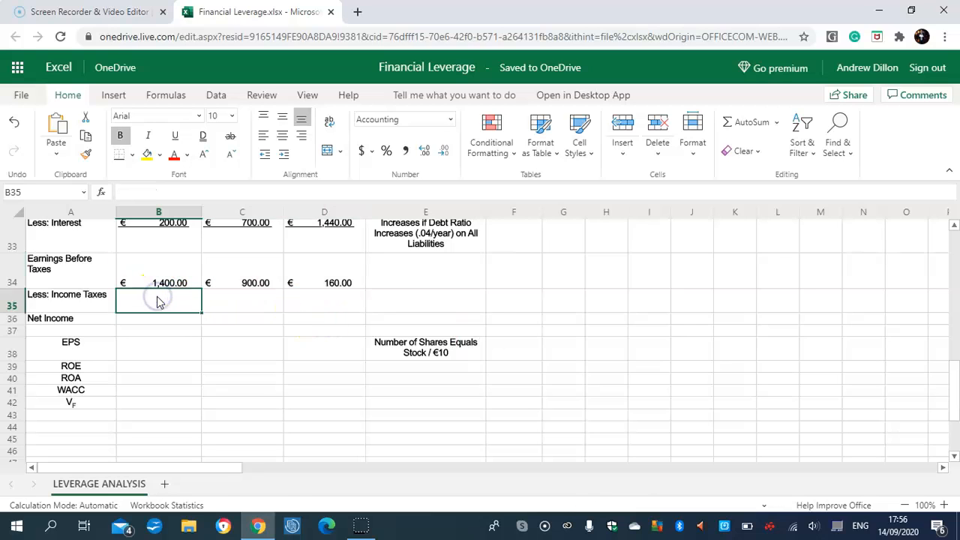